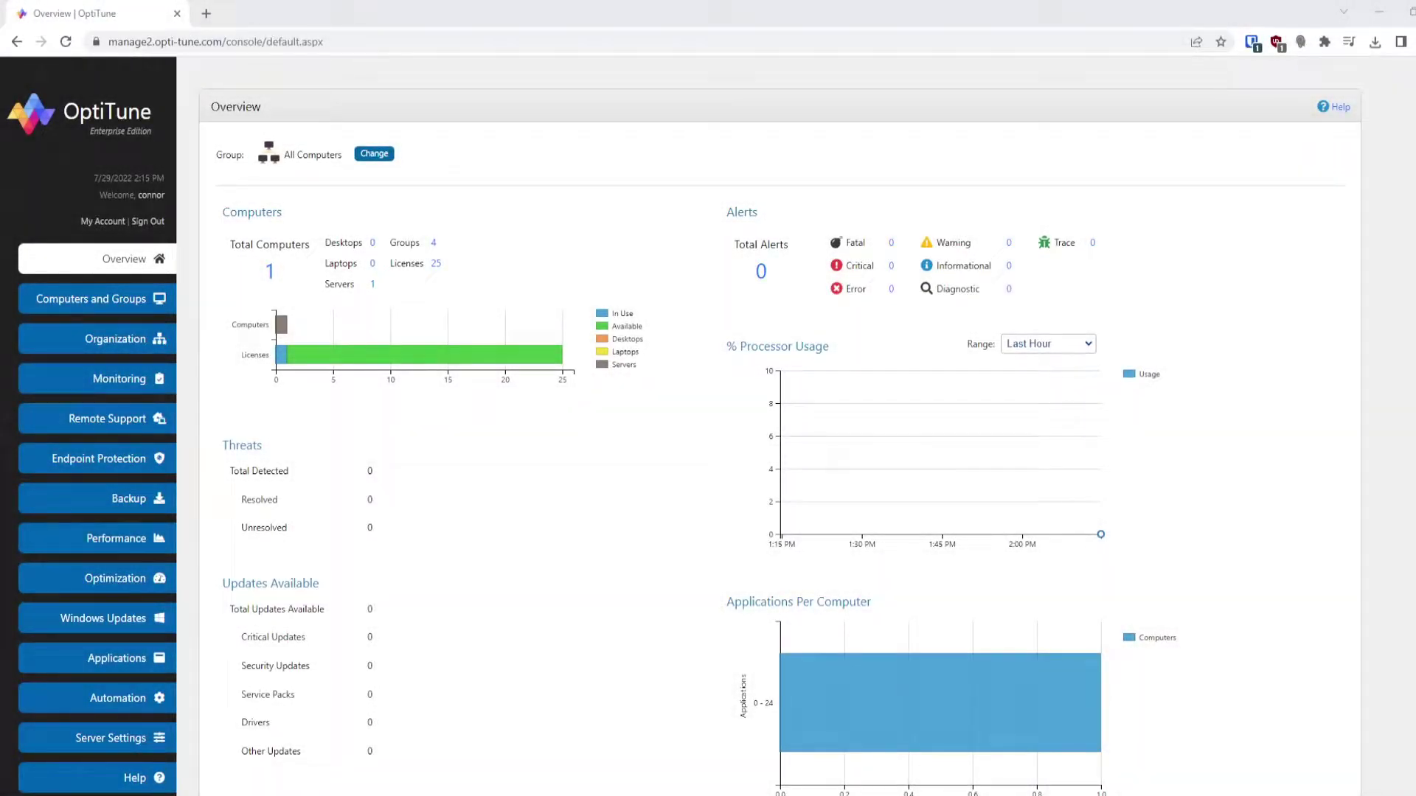
Open the list of all managed computers and show its Windows Updates columns.
left_click(98, 299)
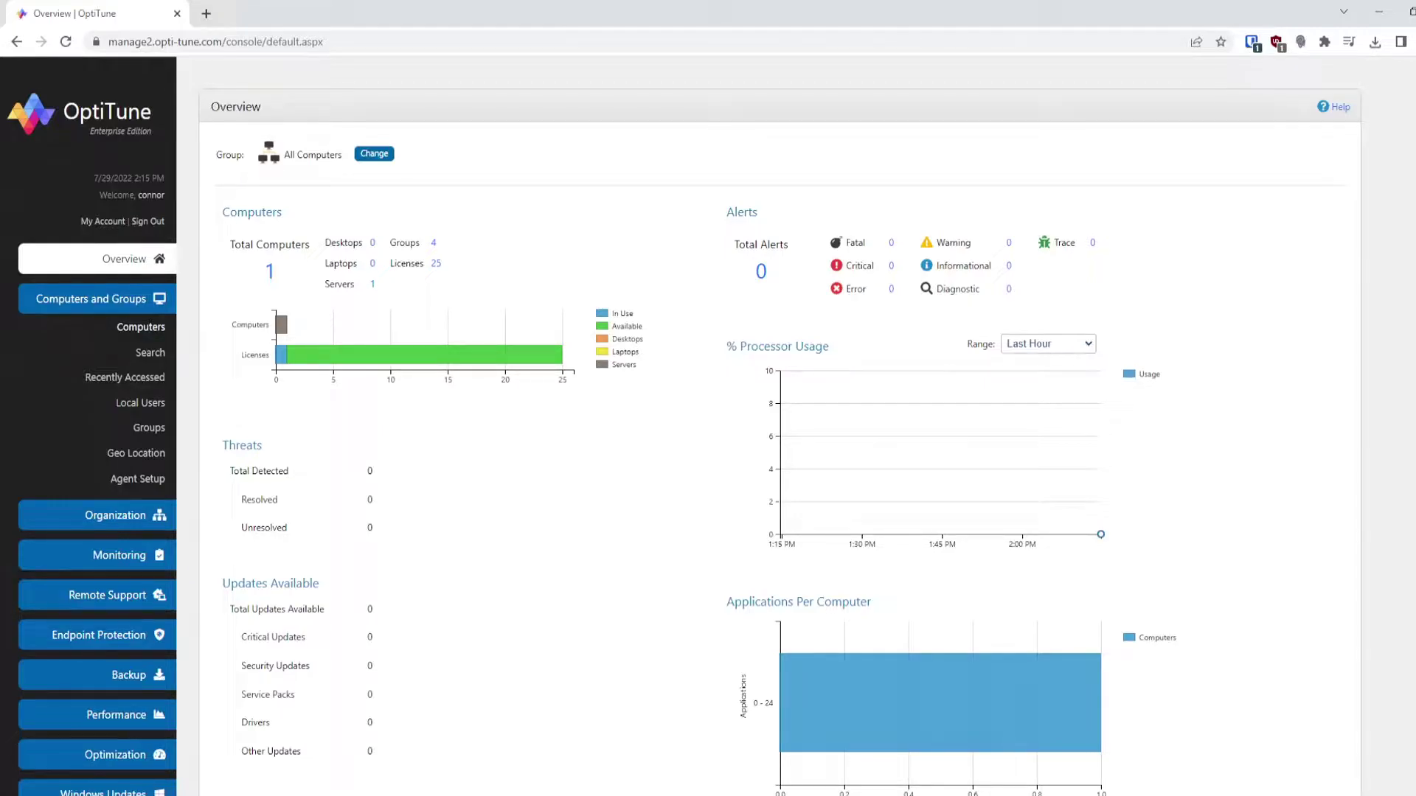
left_click(141, 327)
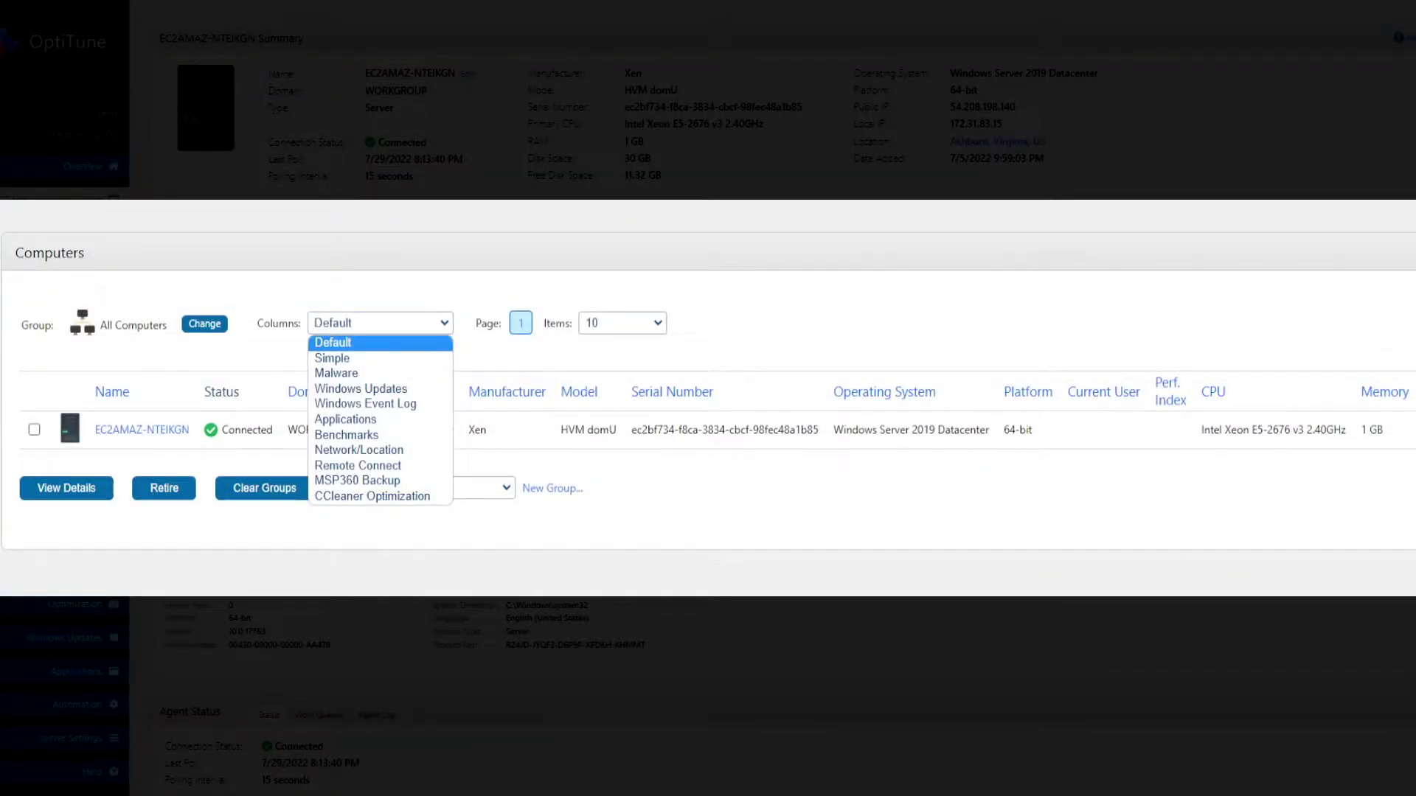
left_click(361, 388)
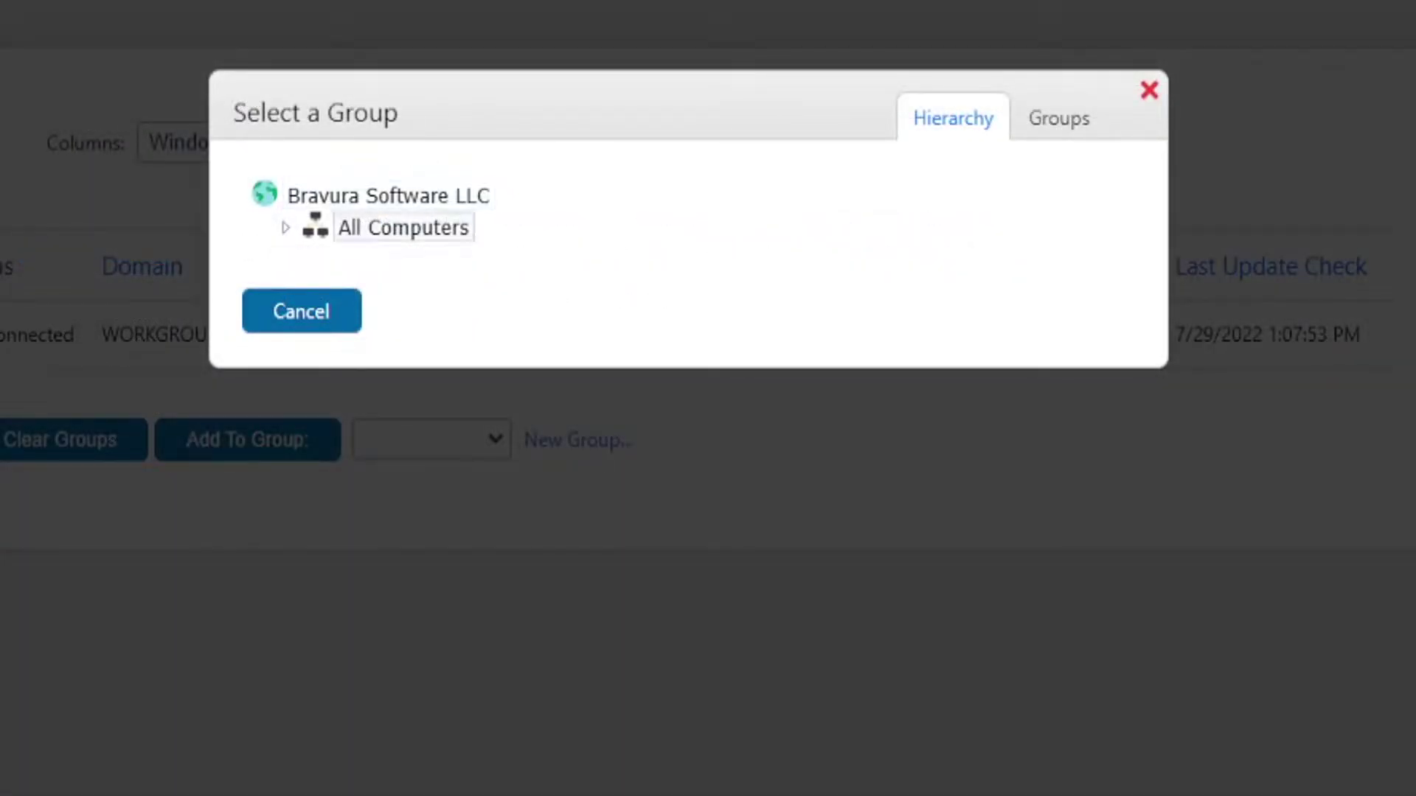
Browse the groups under All Computers in the group selector, in both the hierarchy and the groups view.
left_click(286, 227)
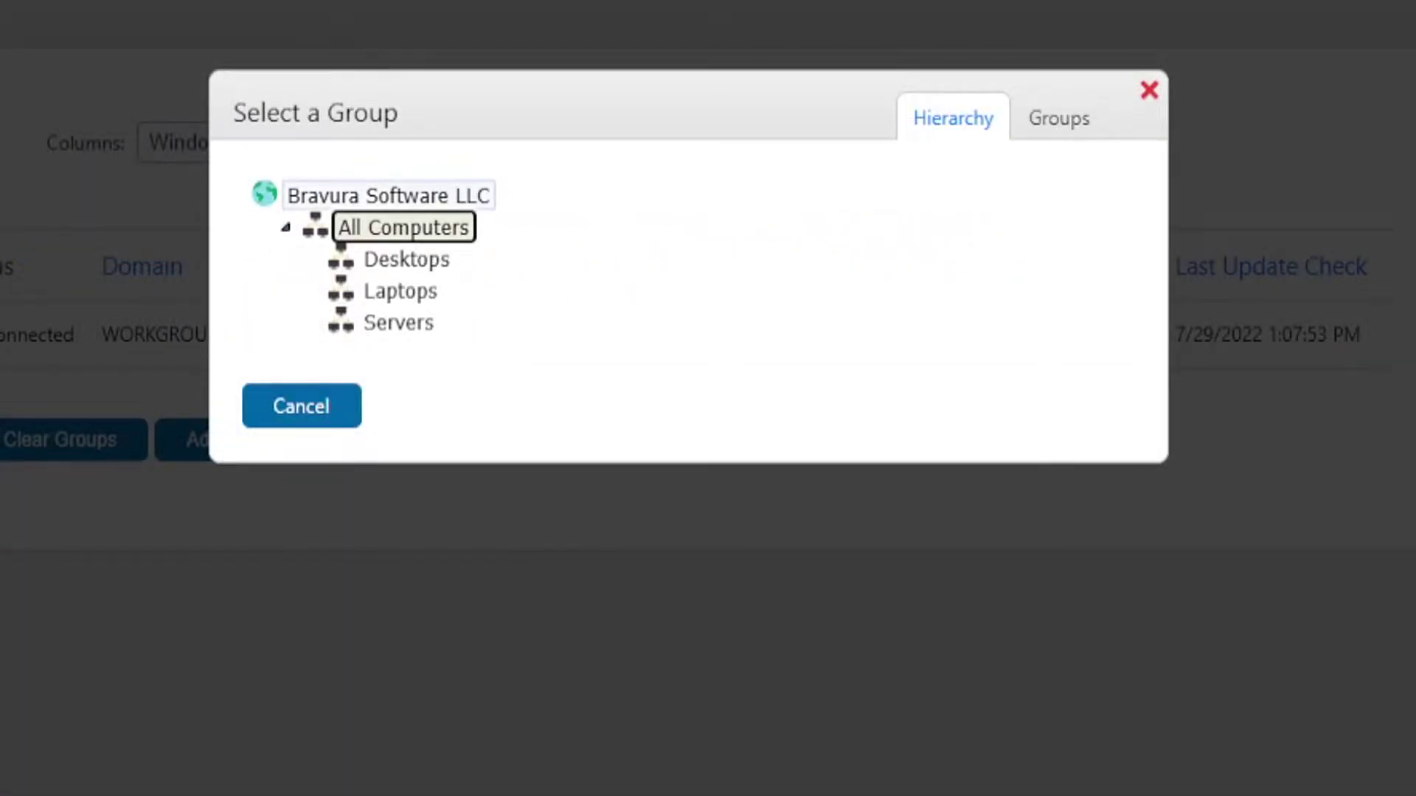
left_click(1059, 118)
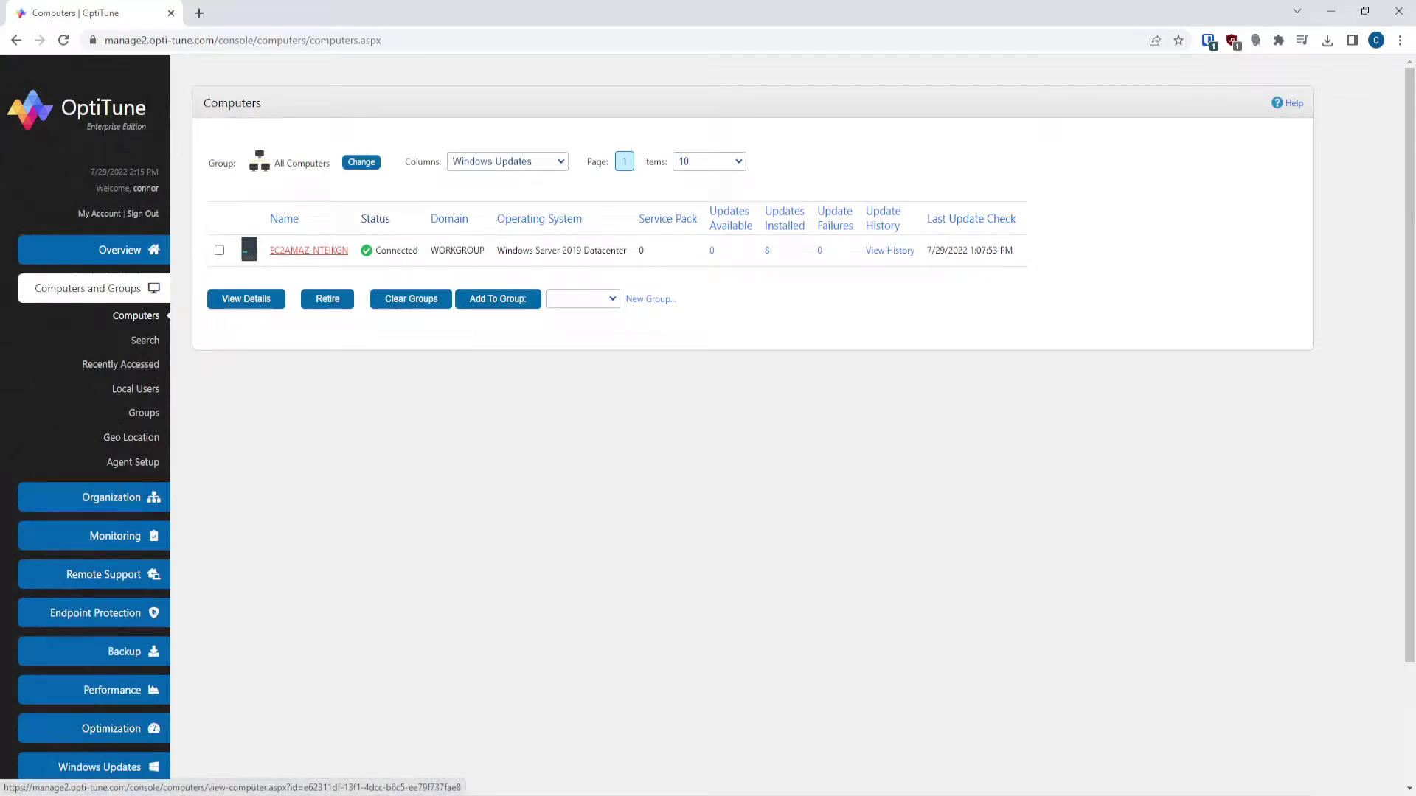
Open the details of computer EC2AMAZ-NTEIKGN and review its local users, disk space, hardware, printers and network shares.
left_click(309, 250)
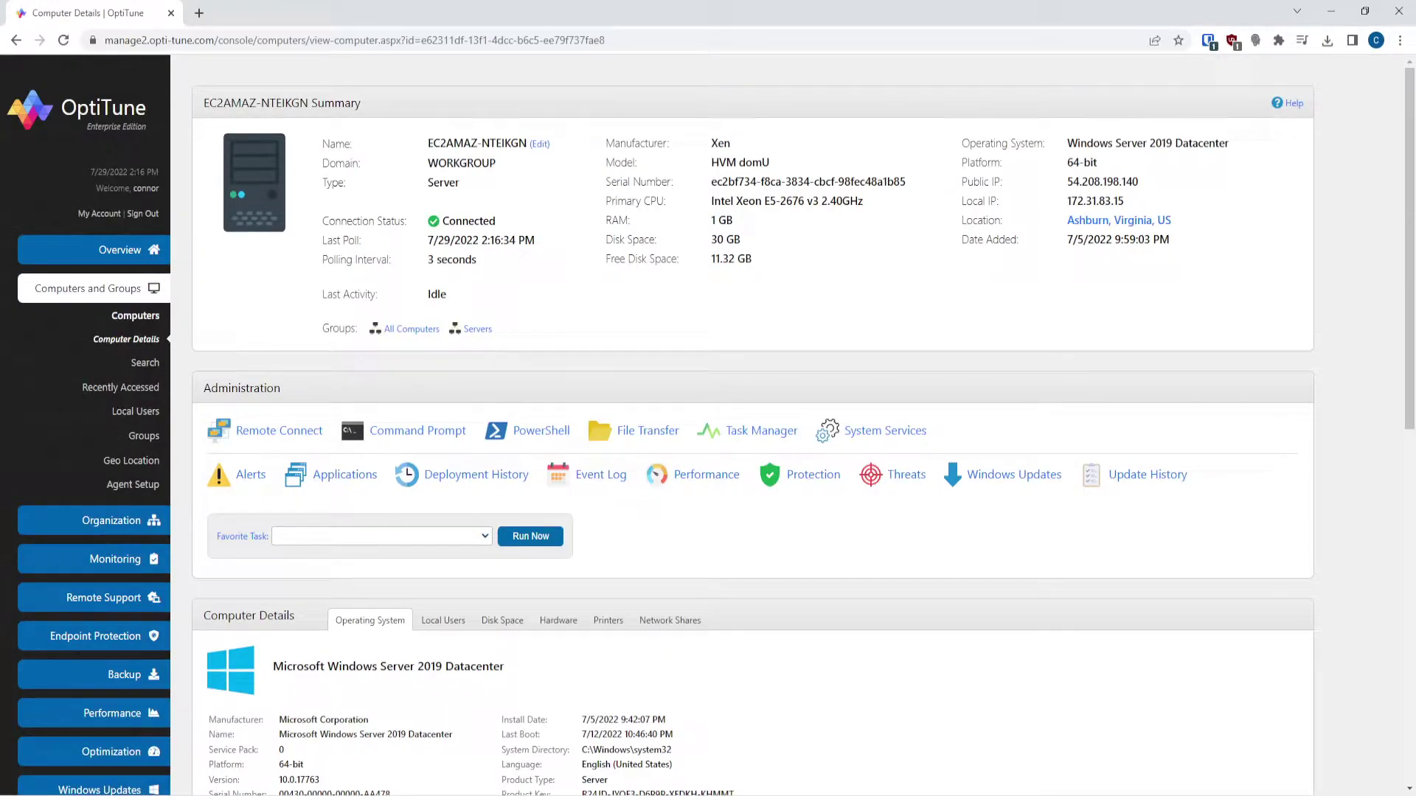
scroll(752, 442, "down", 2)
scroll(752, 443, "down", 1)
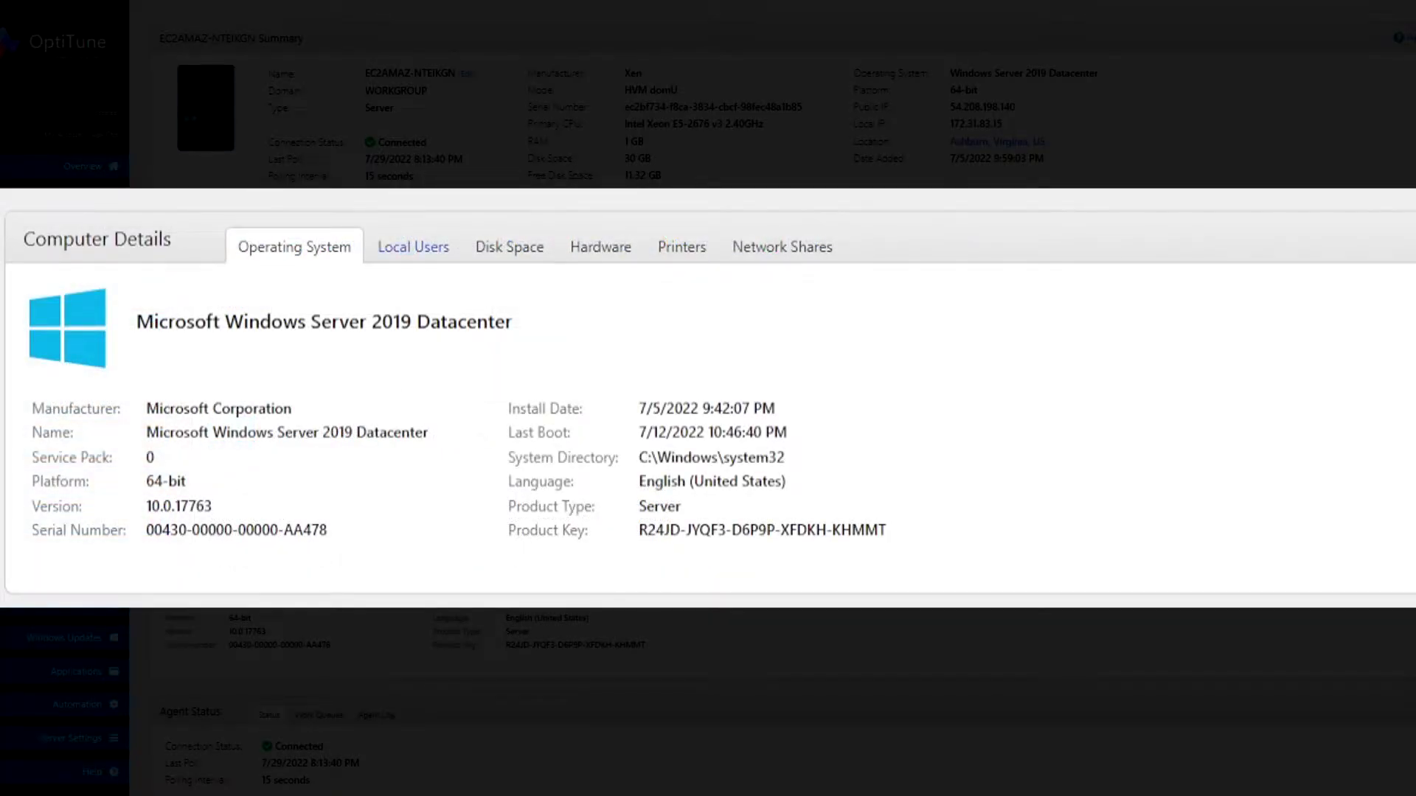
left_click(413, 247)
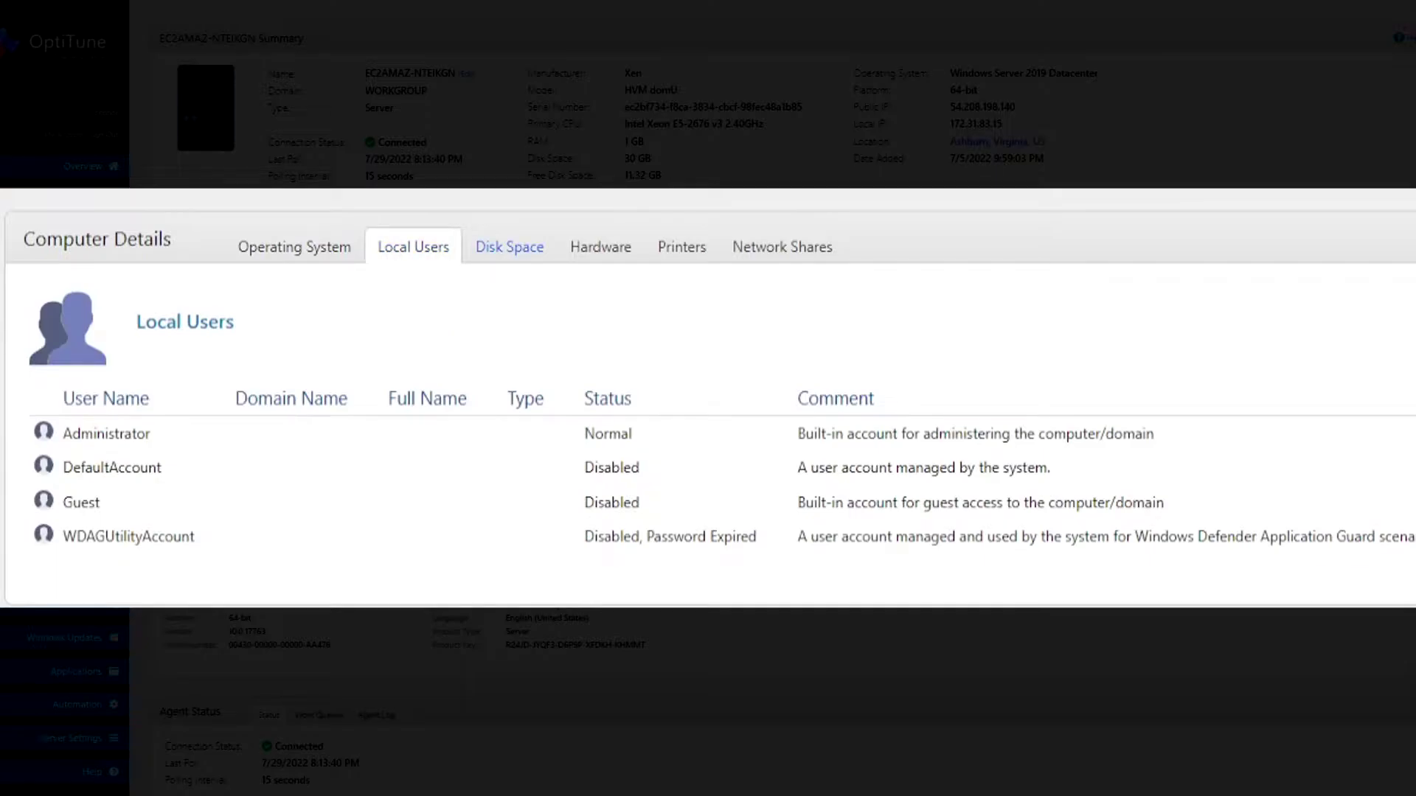
left_click(509, 247)
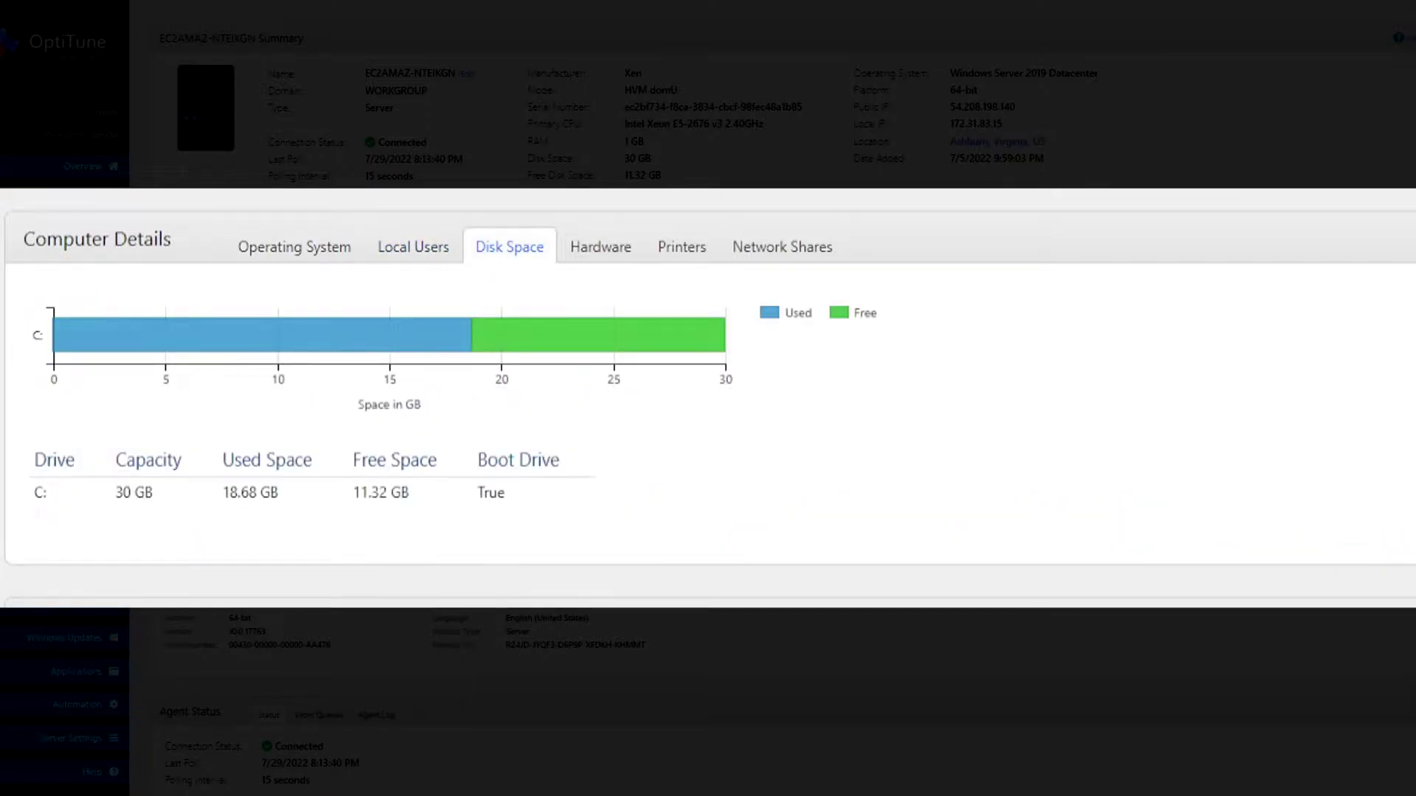
left_click(600, 247)
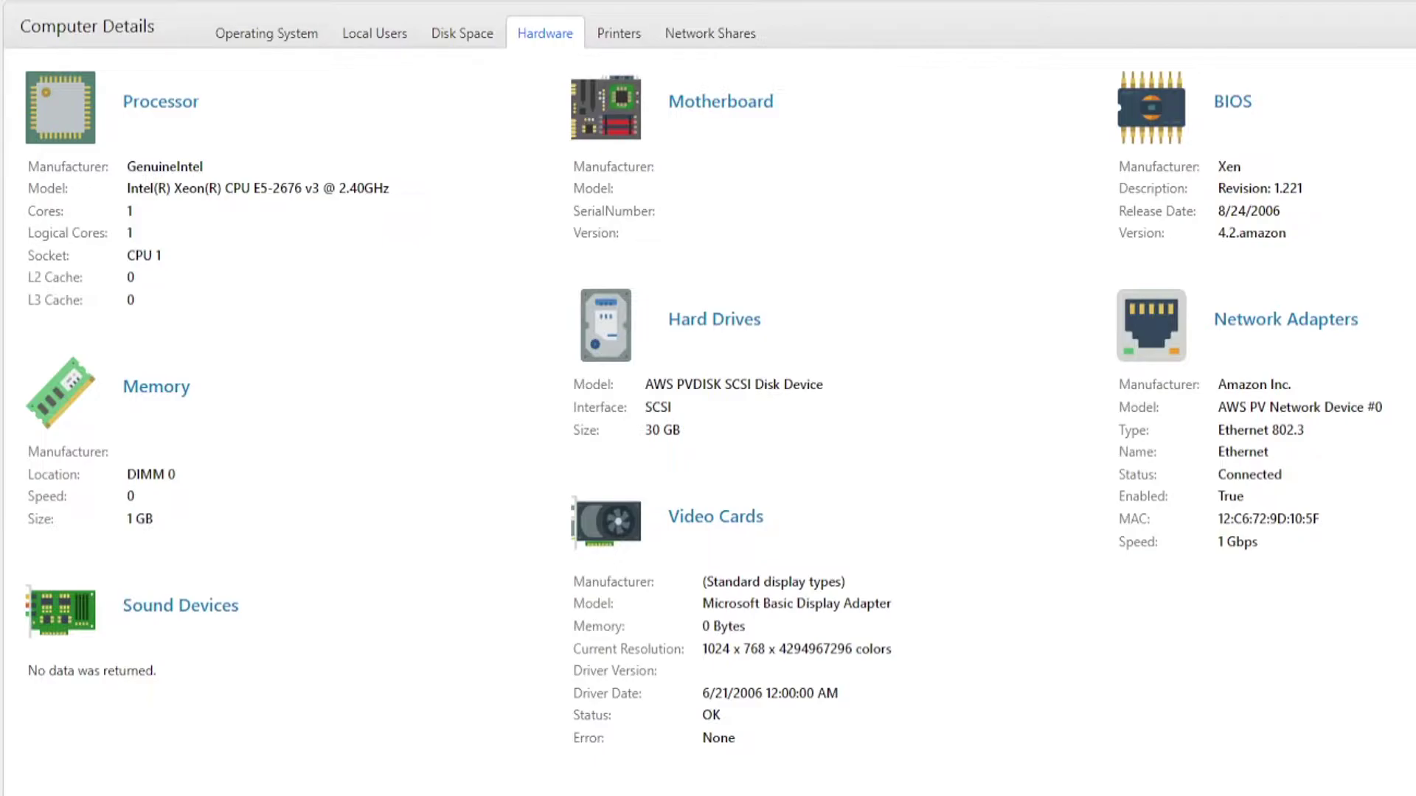
left_click(619, 33)
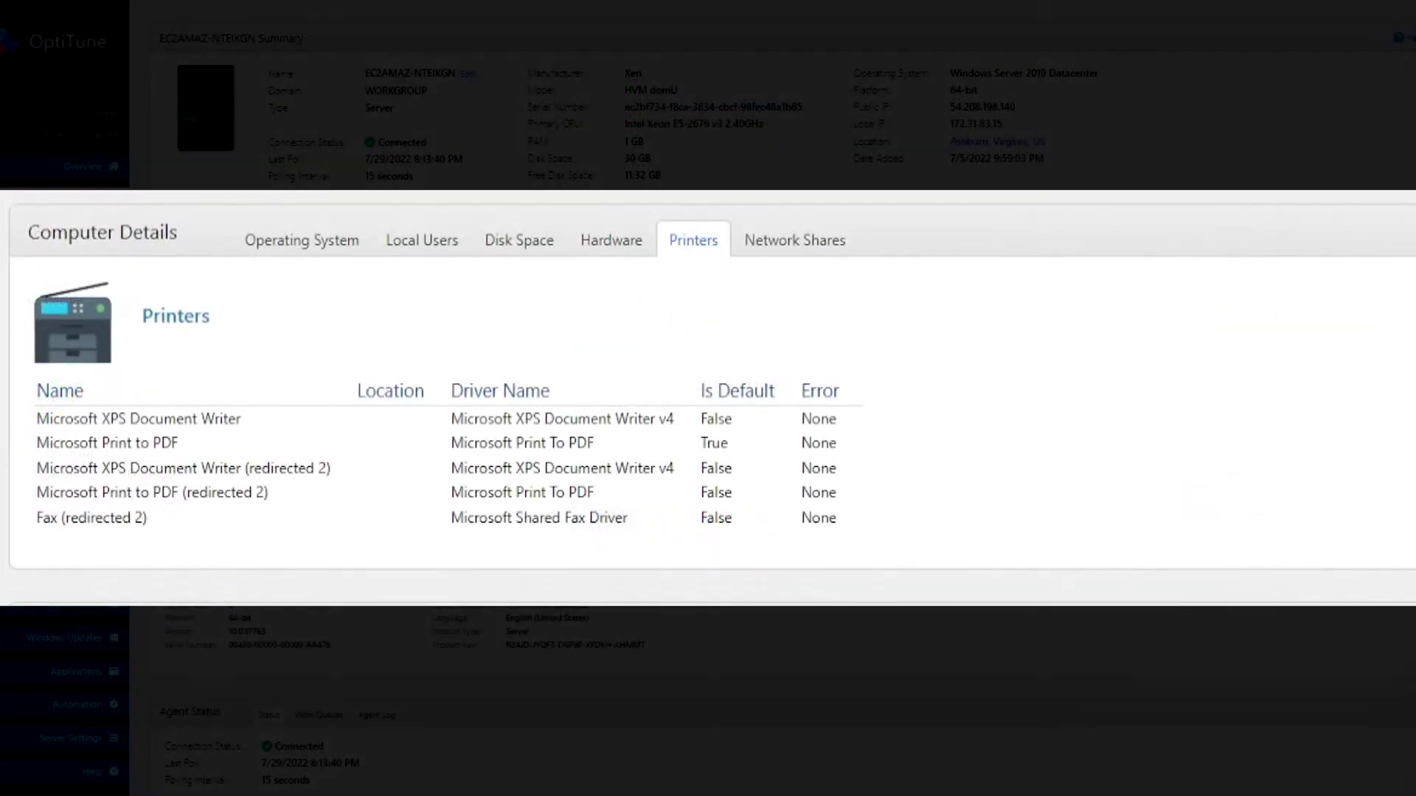
left_click(795, 241)
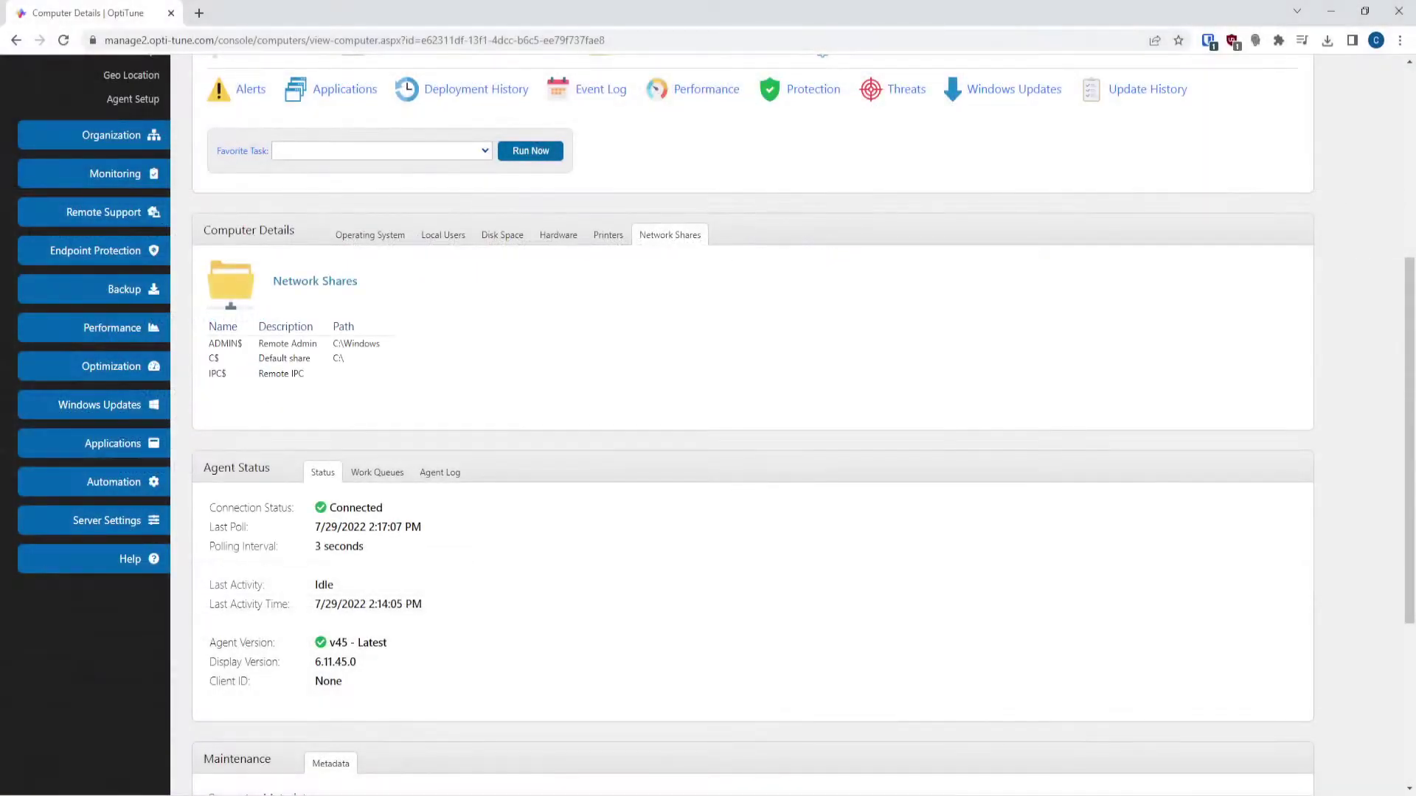
Review the computer's agent status, its work queues and the entries of its agent log.
scroll(737, 428, "down", 3)
scroll(737, 428, "down", 1)
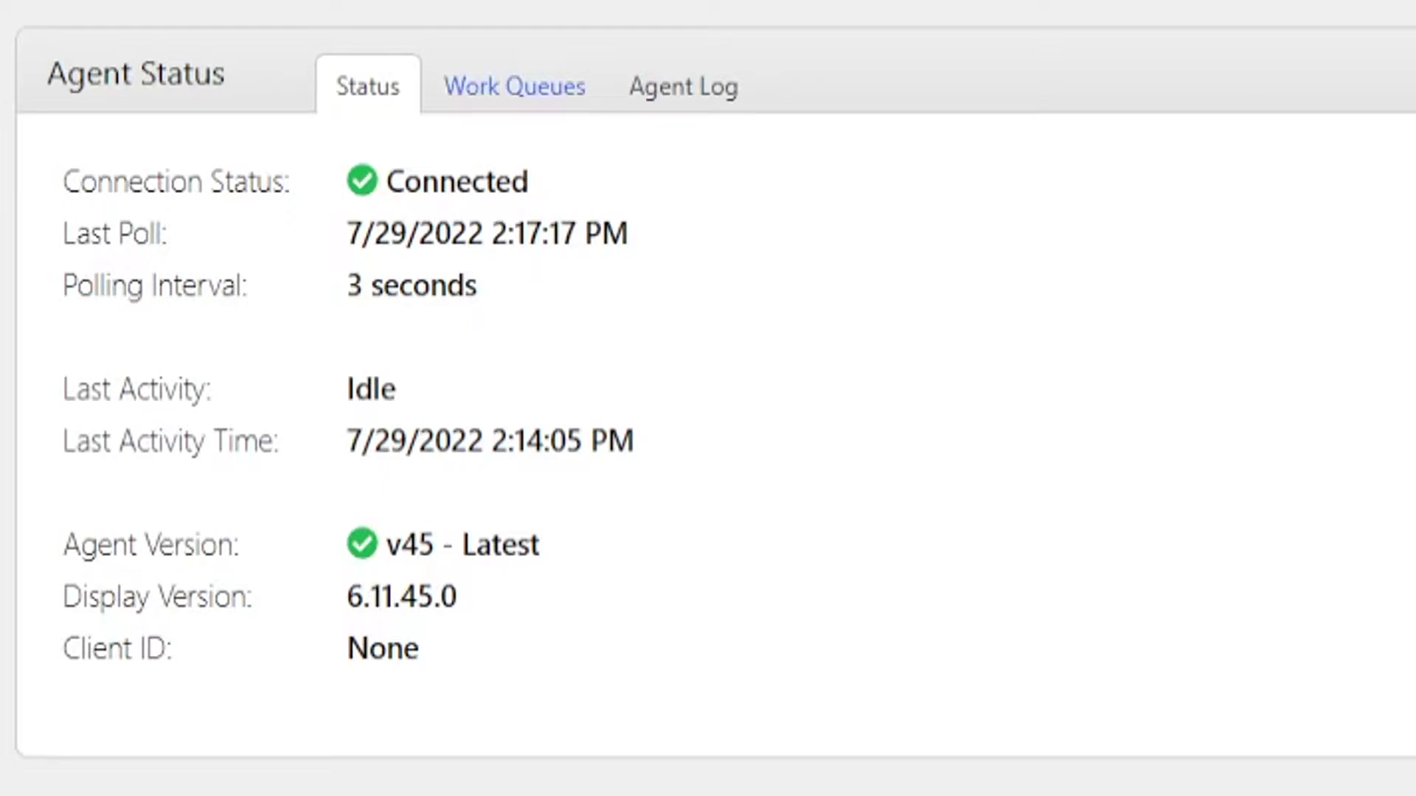
left_click(514, 86)
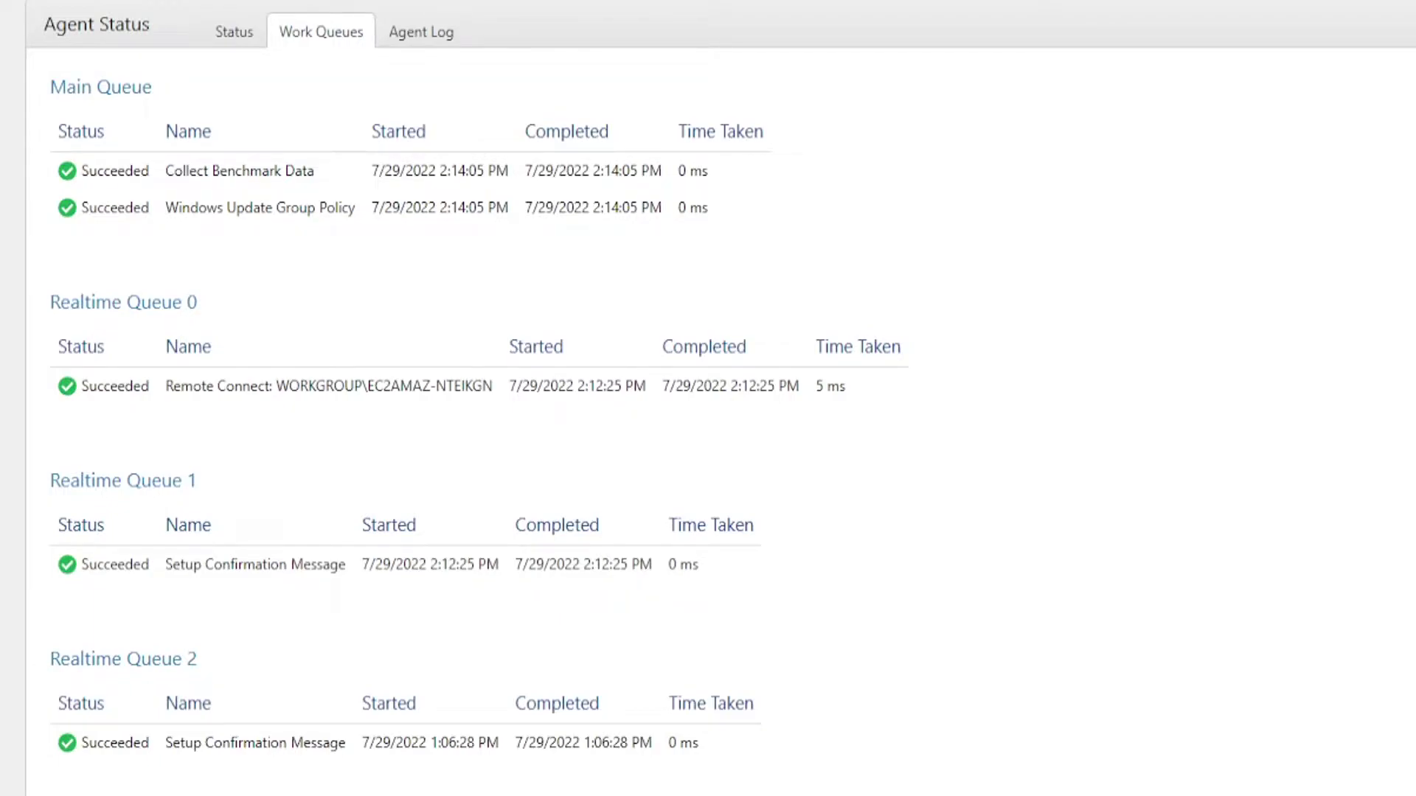
left_click(421, 31)
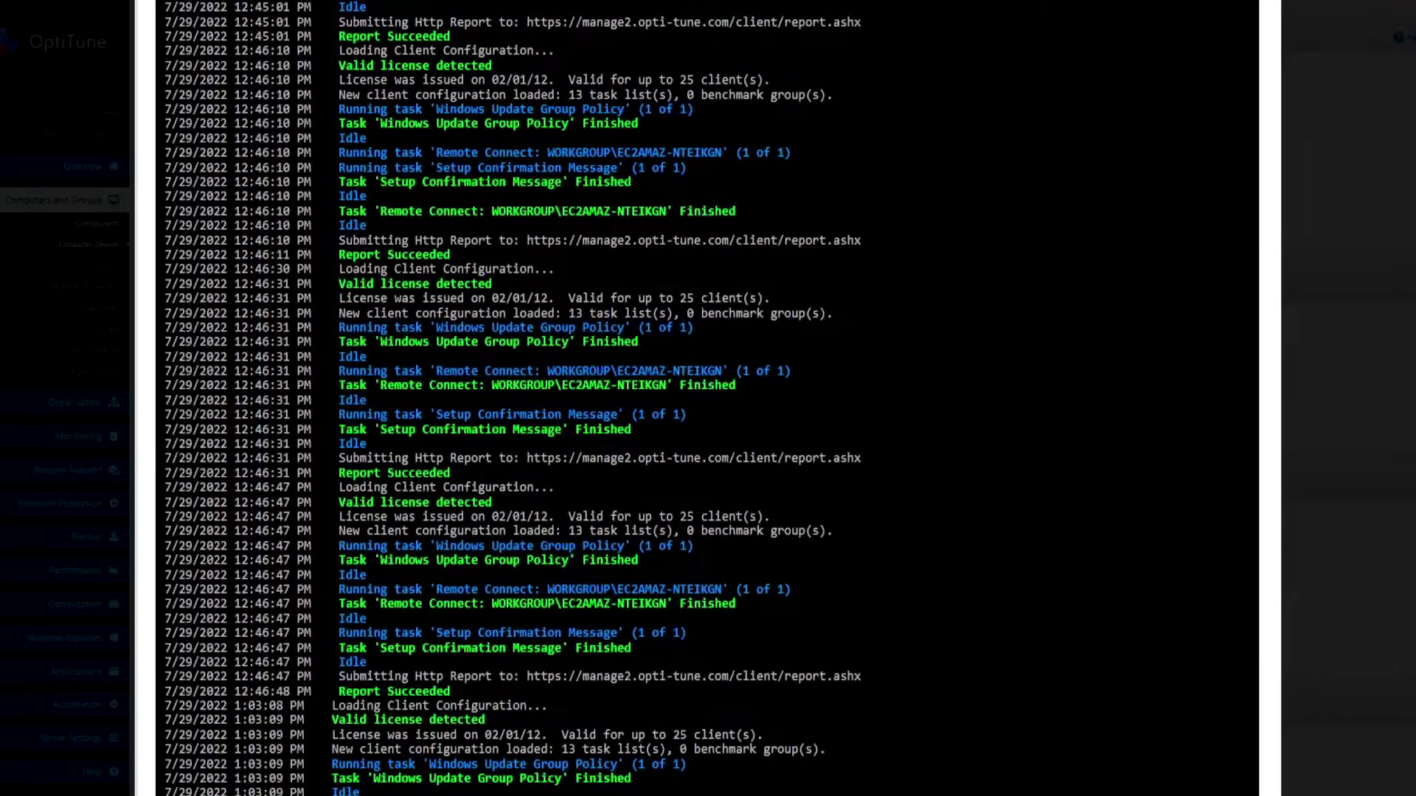
scroll(509, 398, "down", 9)
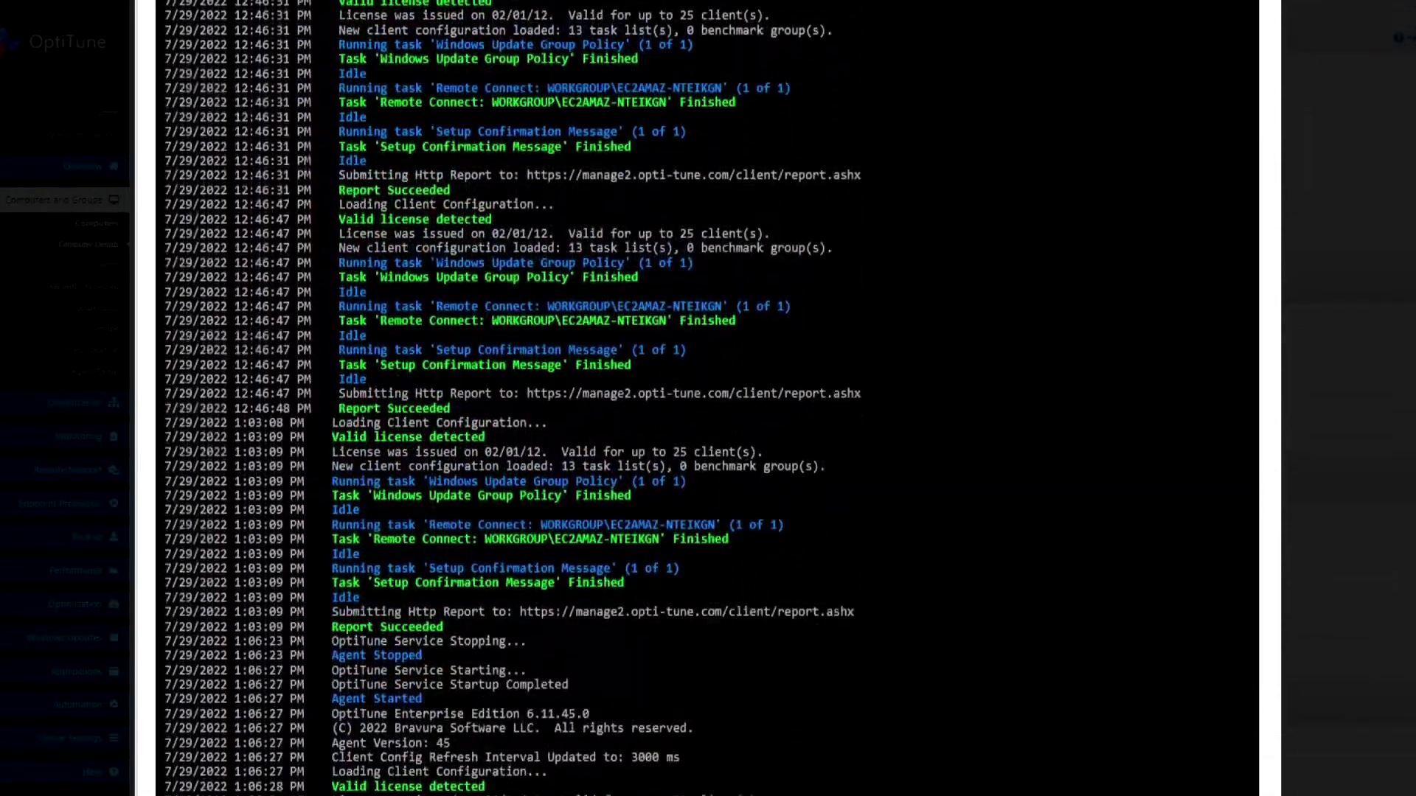
scroll(509, 398, "down", 10)
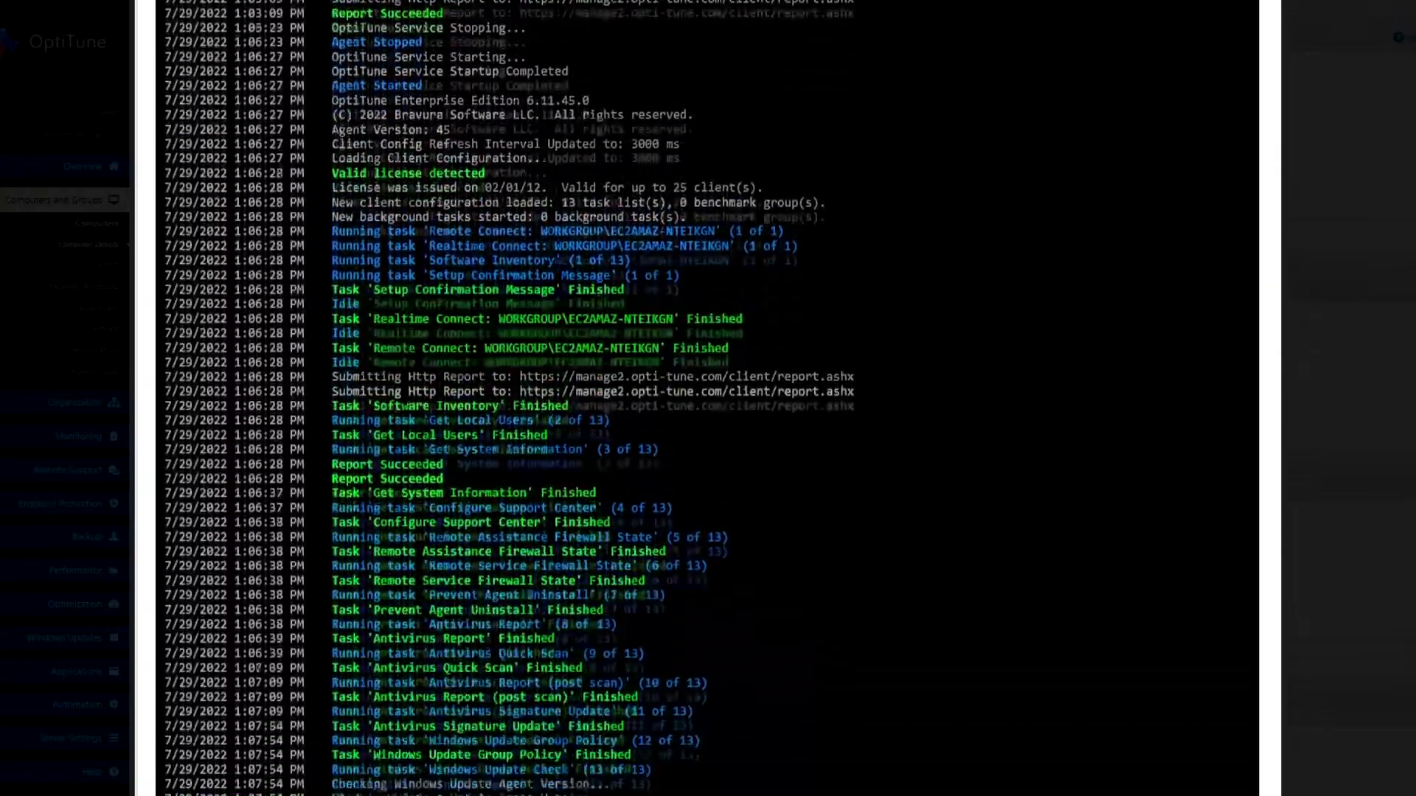
scroll(708, 398, "down", 3)
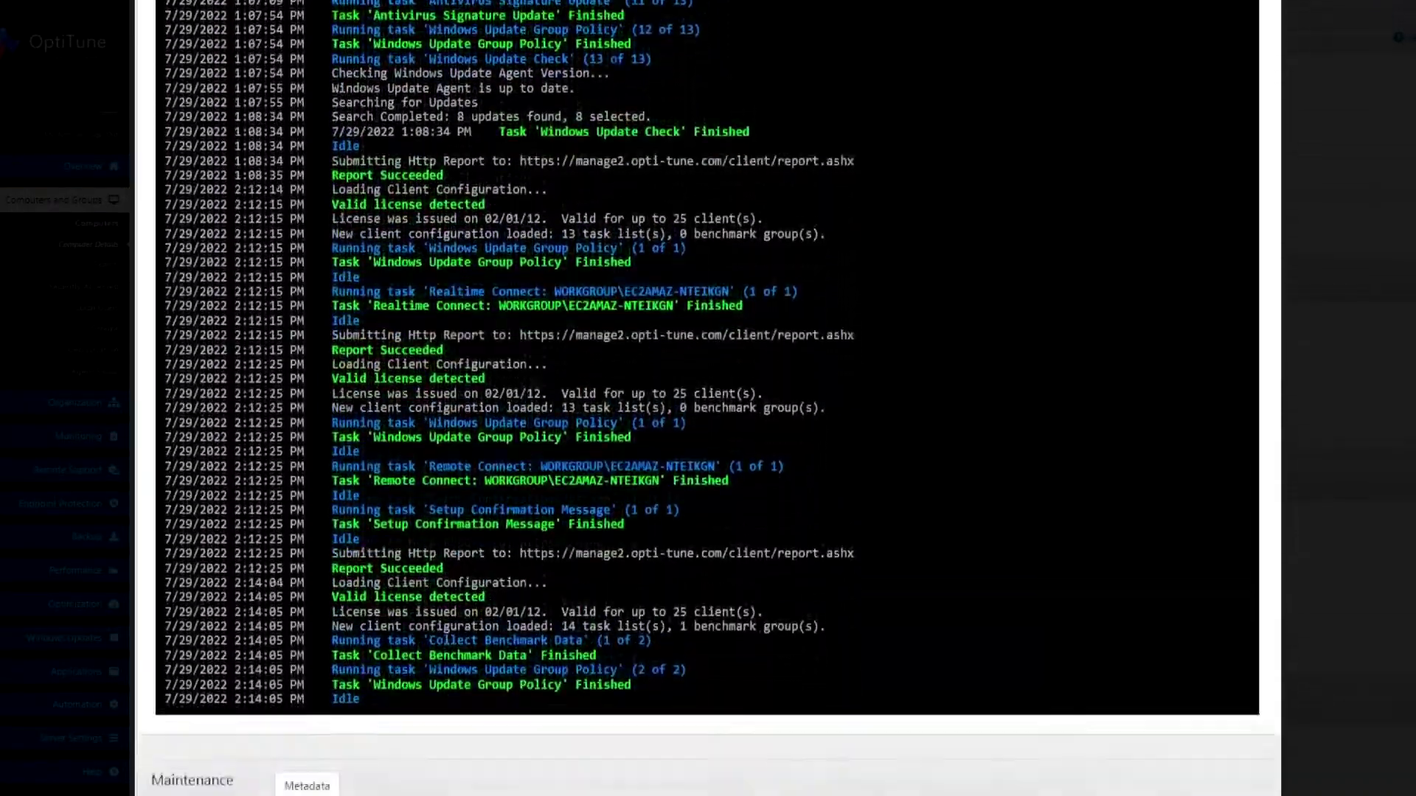
scroll(708, 398, "up", 2)
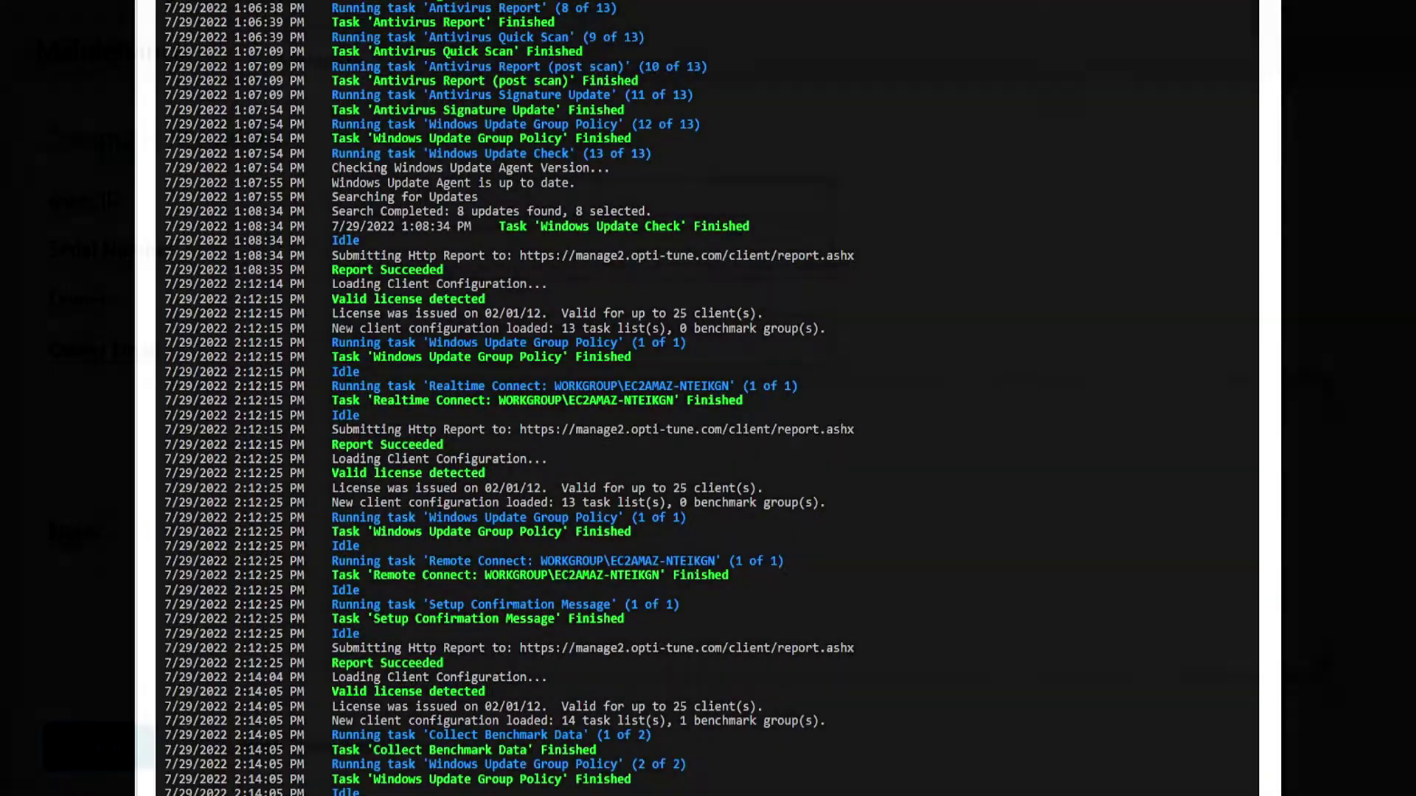
Open the customization of the computer metadata fields, and view the favorite tasks available on the computer's details page.
scroll(707, 398, "down", 5)
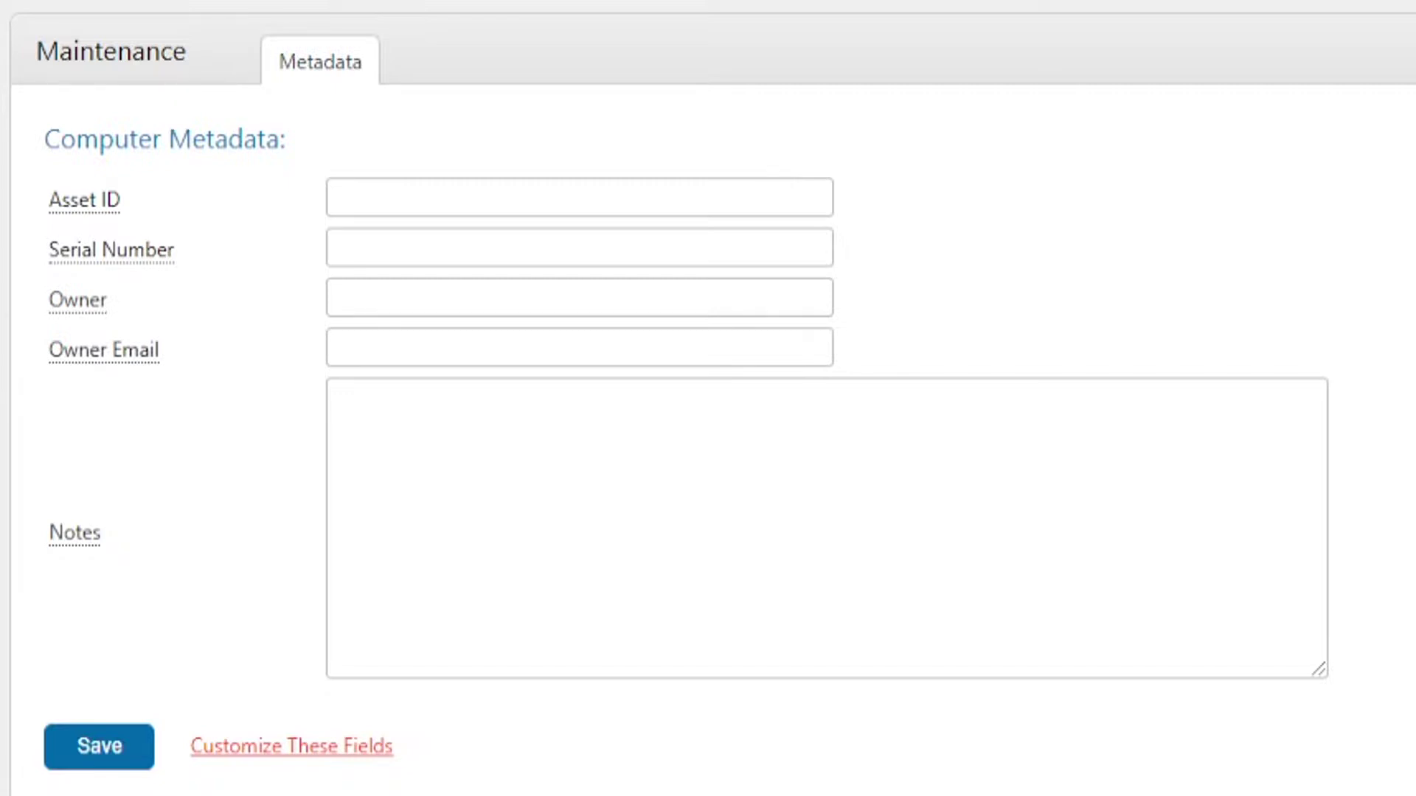
left_click(291, 745)
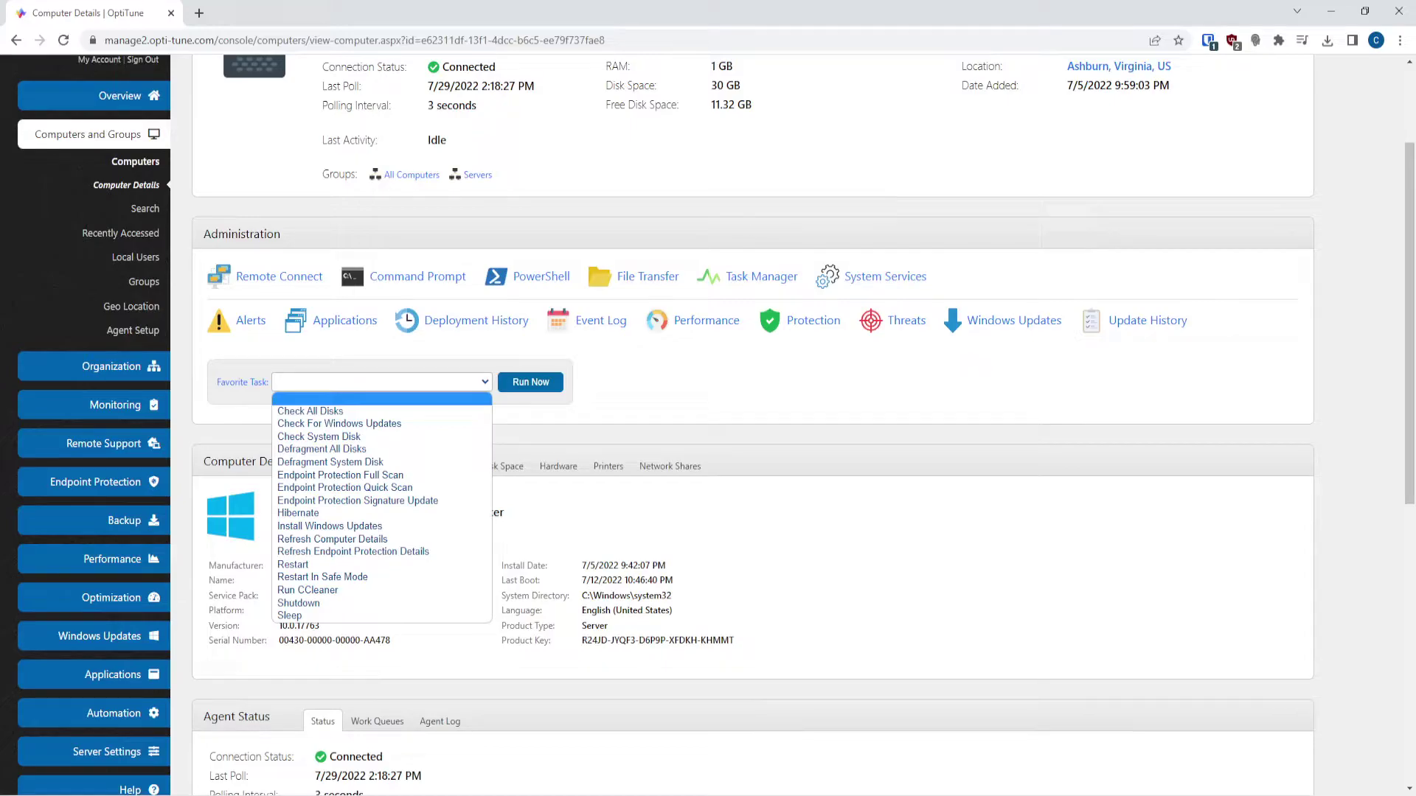
left_click(207, 349)
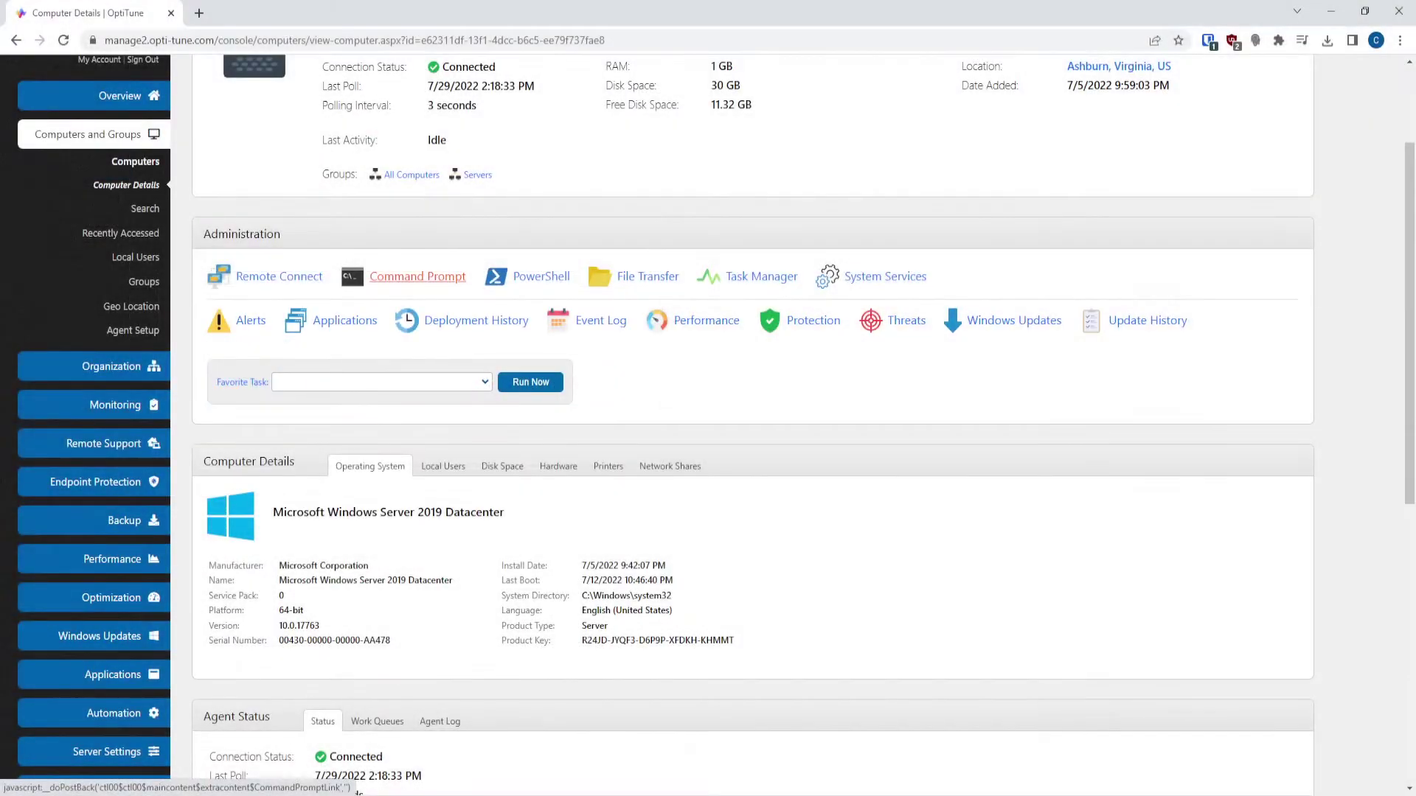
View the computer's remote Command Prompt and the processes in its Task Manager.
left_click(417, 275)
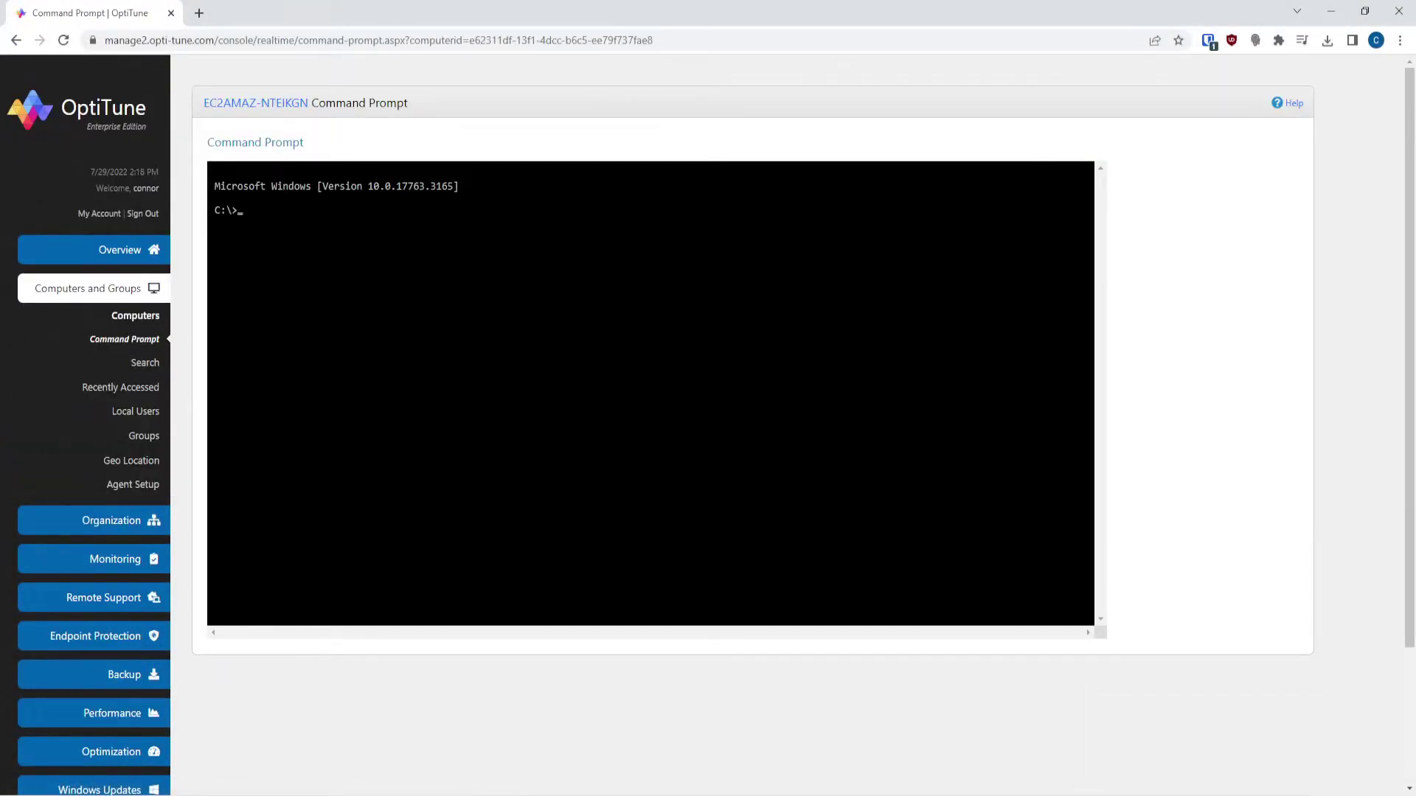
left_click(16, 40)
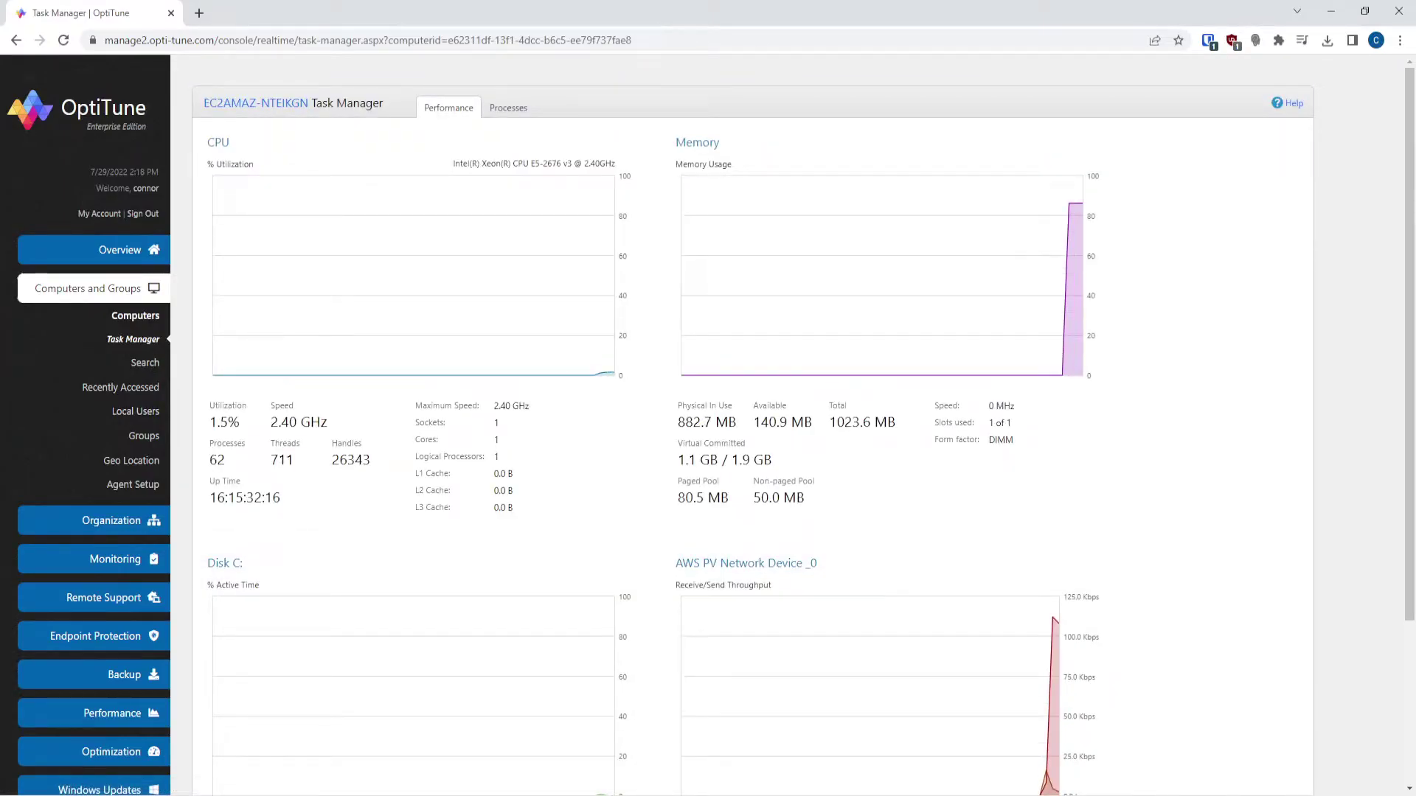
left_click(508, 107)
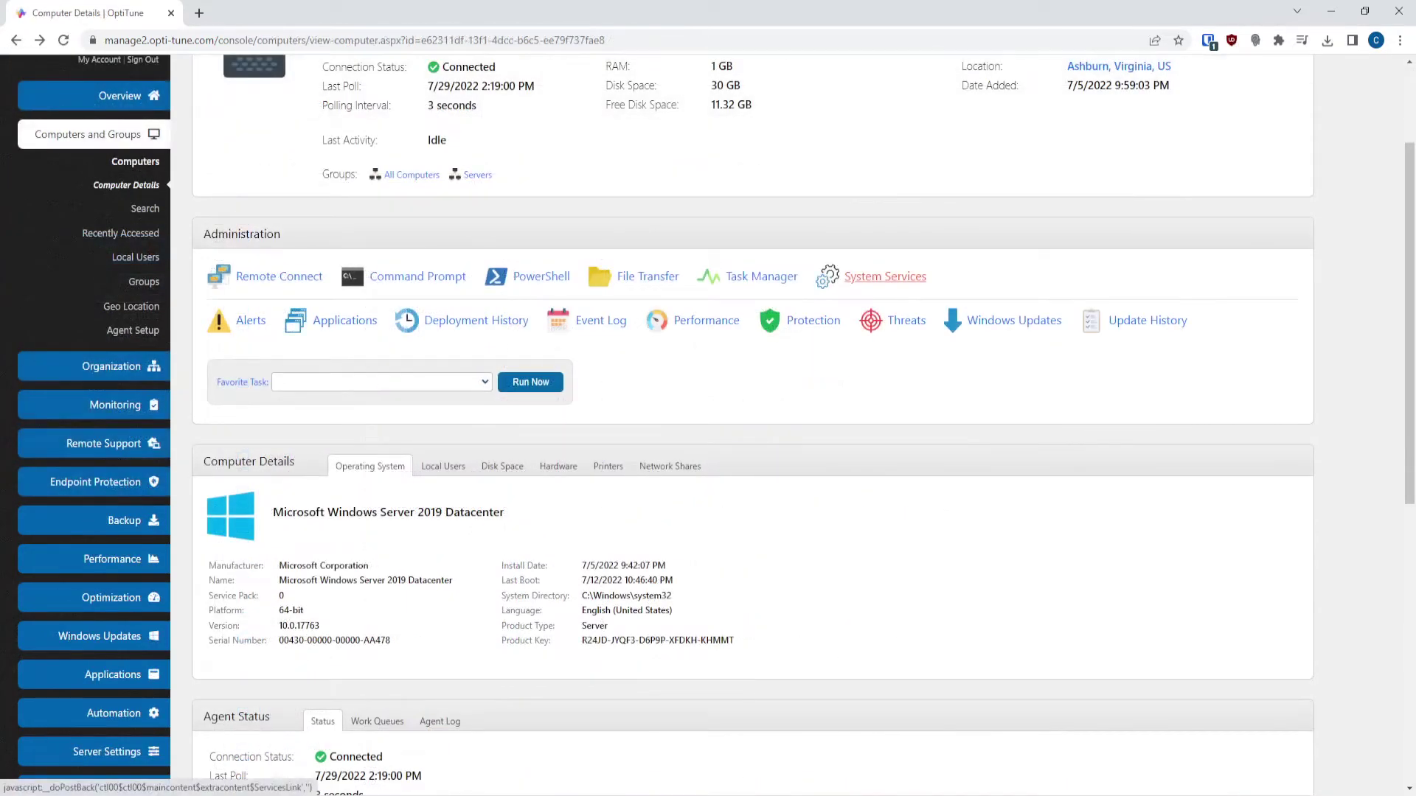
Look through the computer's full list of system services, and return to its details page.
left_click(929, 275)
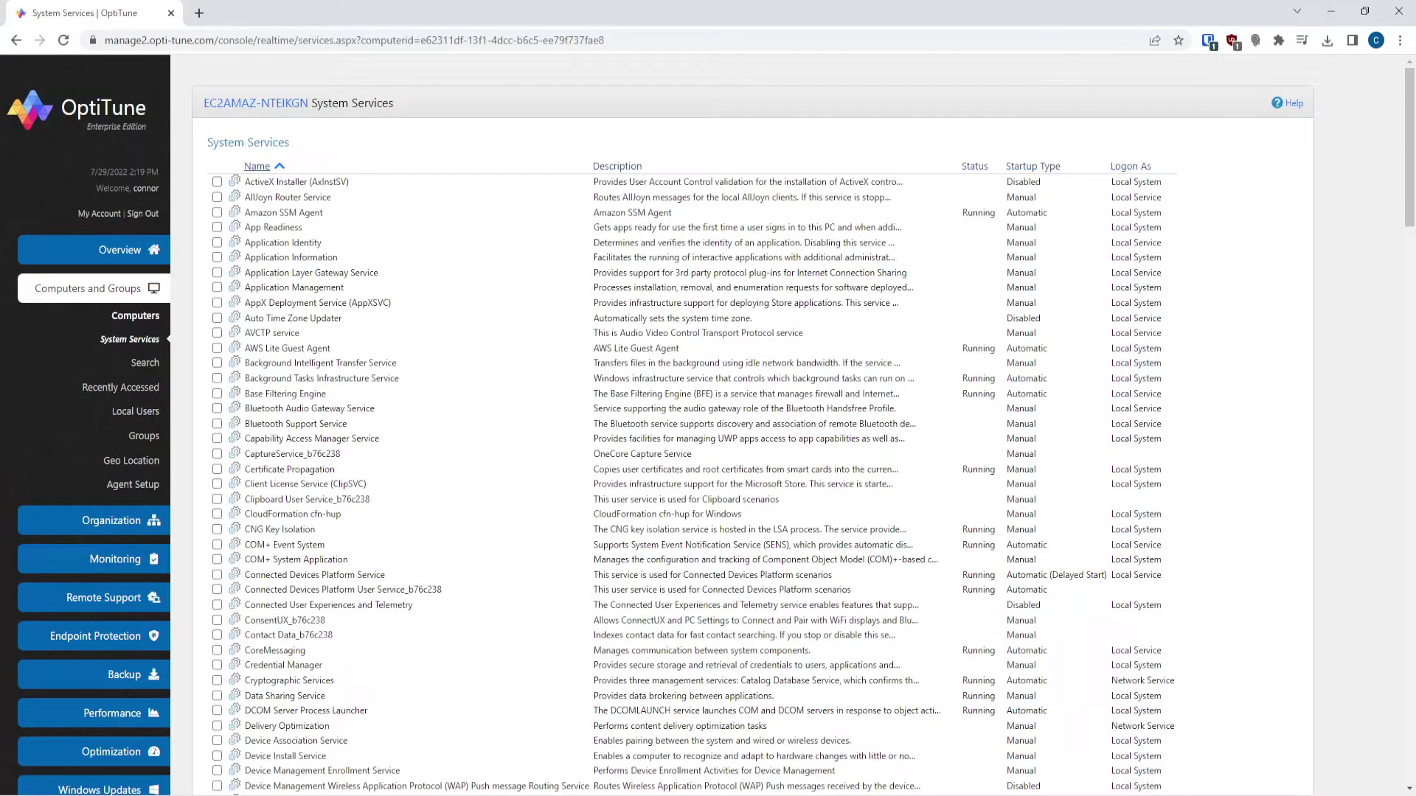
scroll(737, 425, "down", 20)
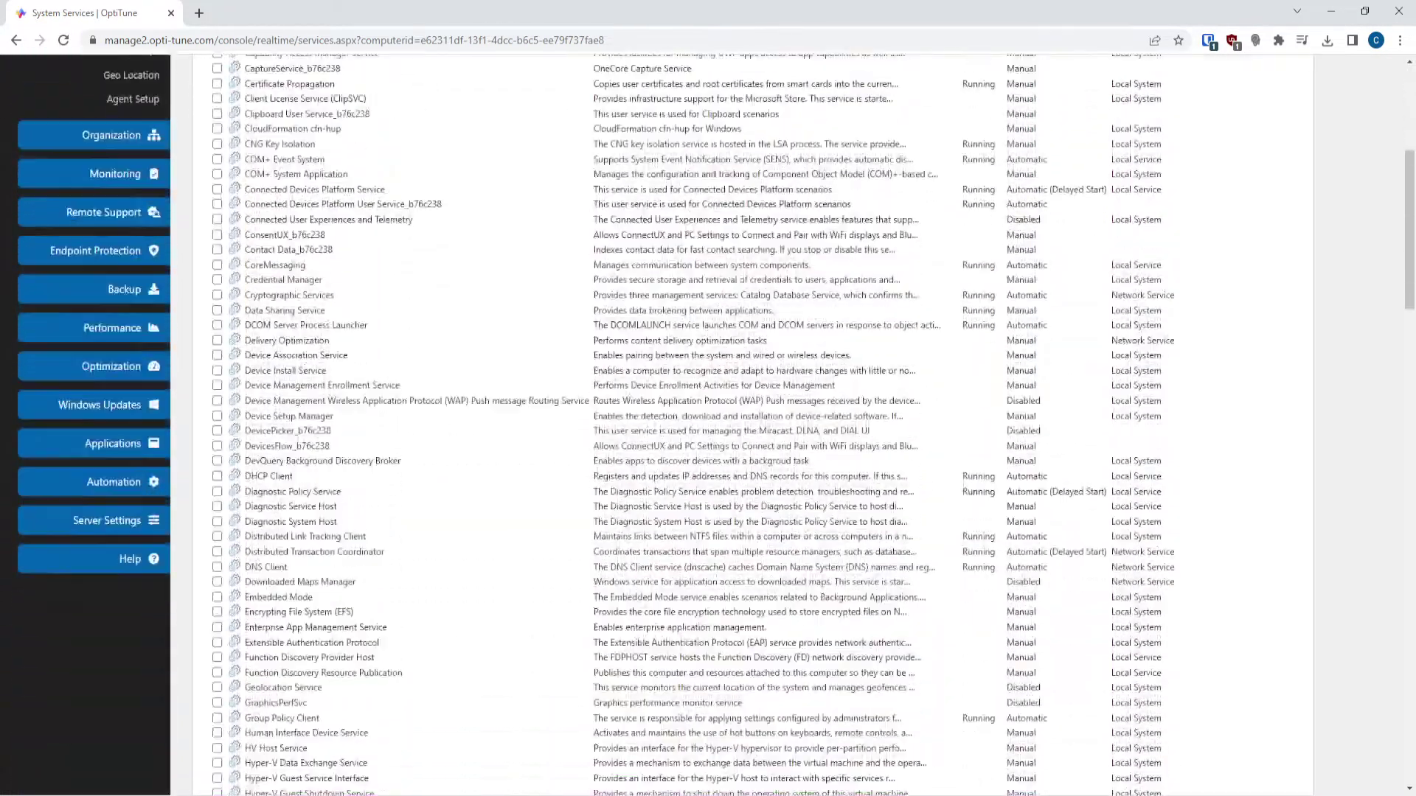
scroll(737, 425, "down", 20)
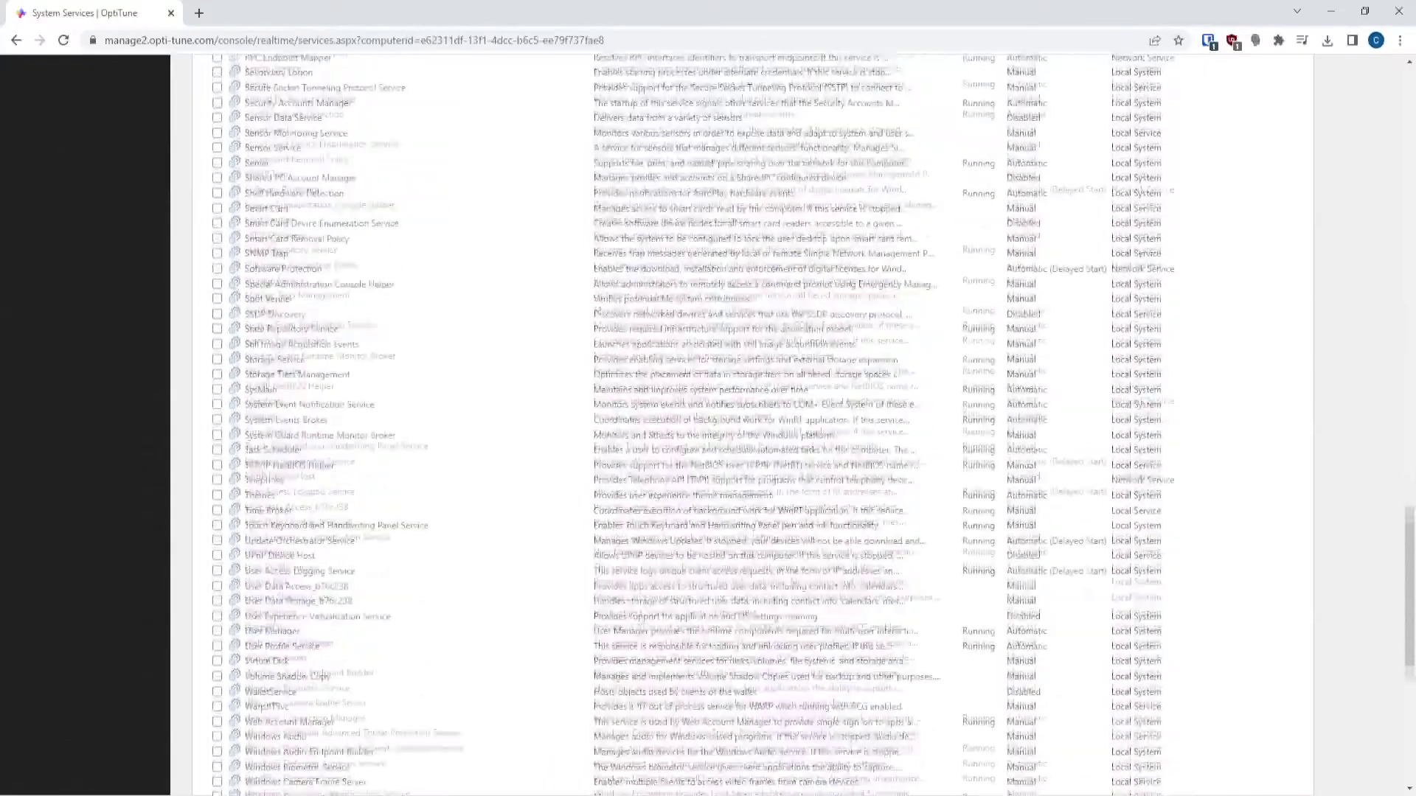
key("alt+Left")
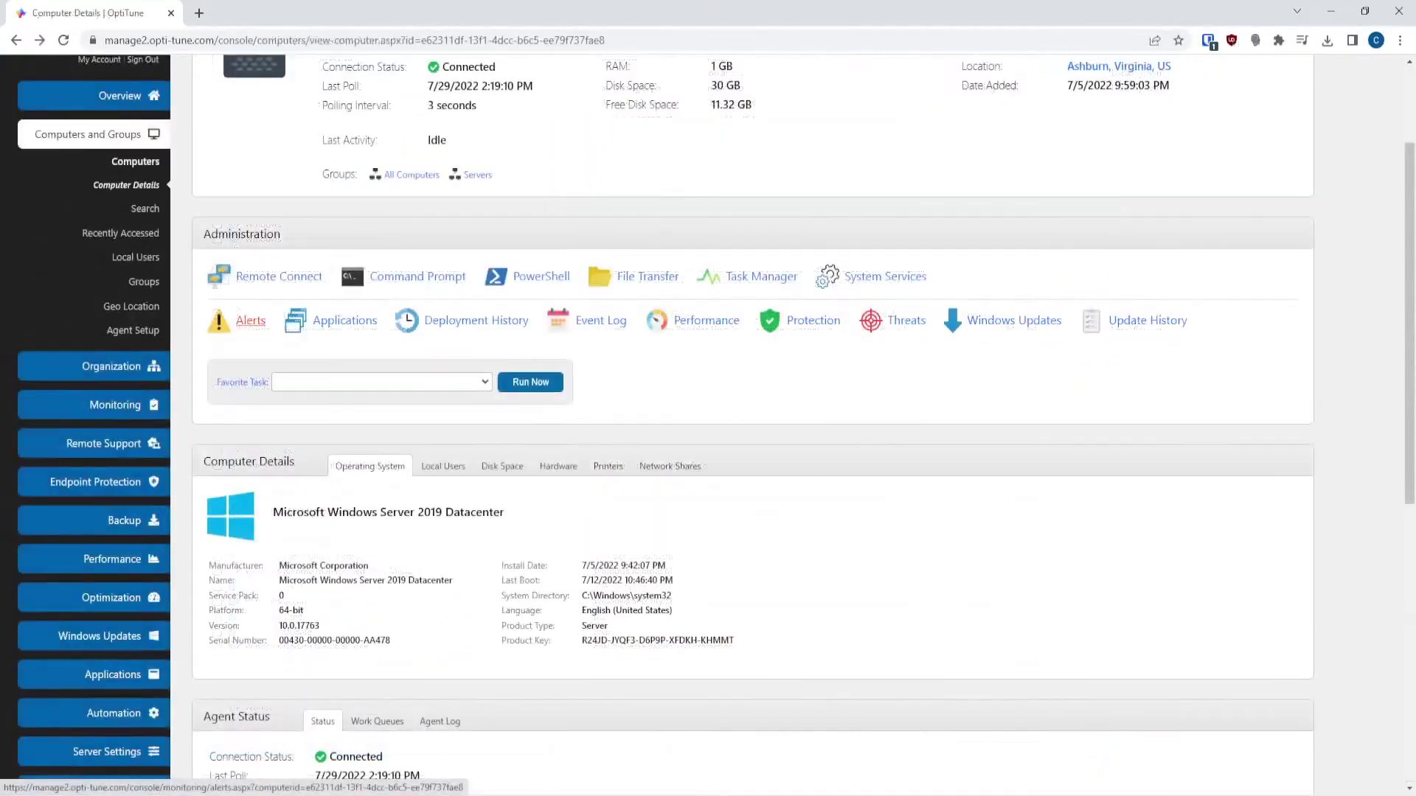
View the computer's current alerts and installed applications, returning to its details page after each.
left_click(251, 320)
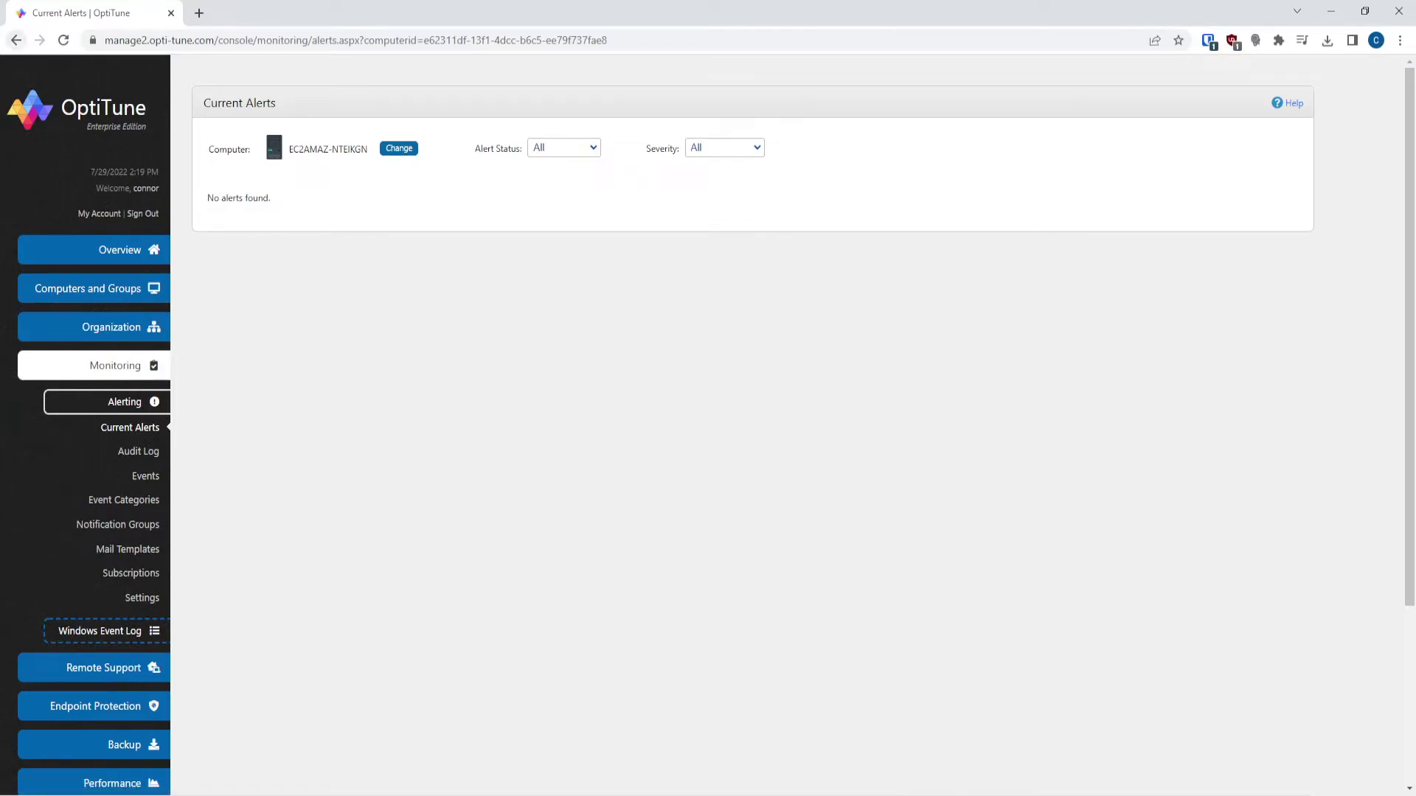
left_click(15, 40)
left_click(344, 320)
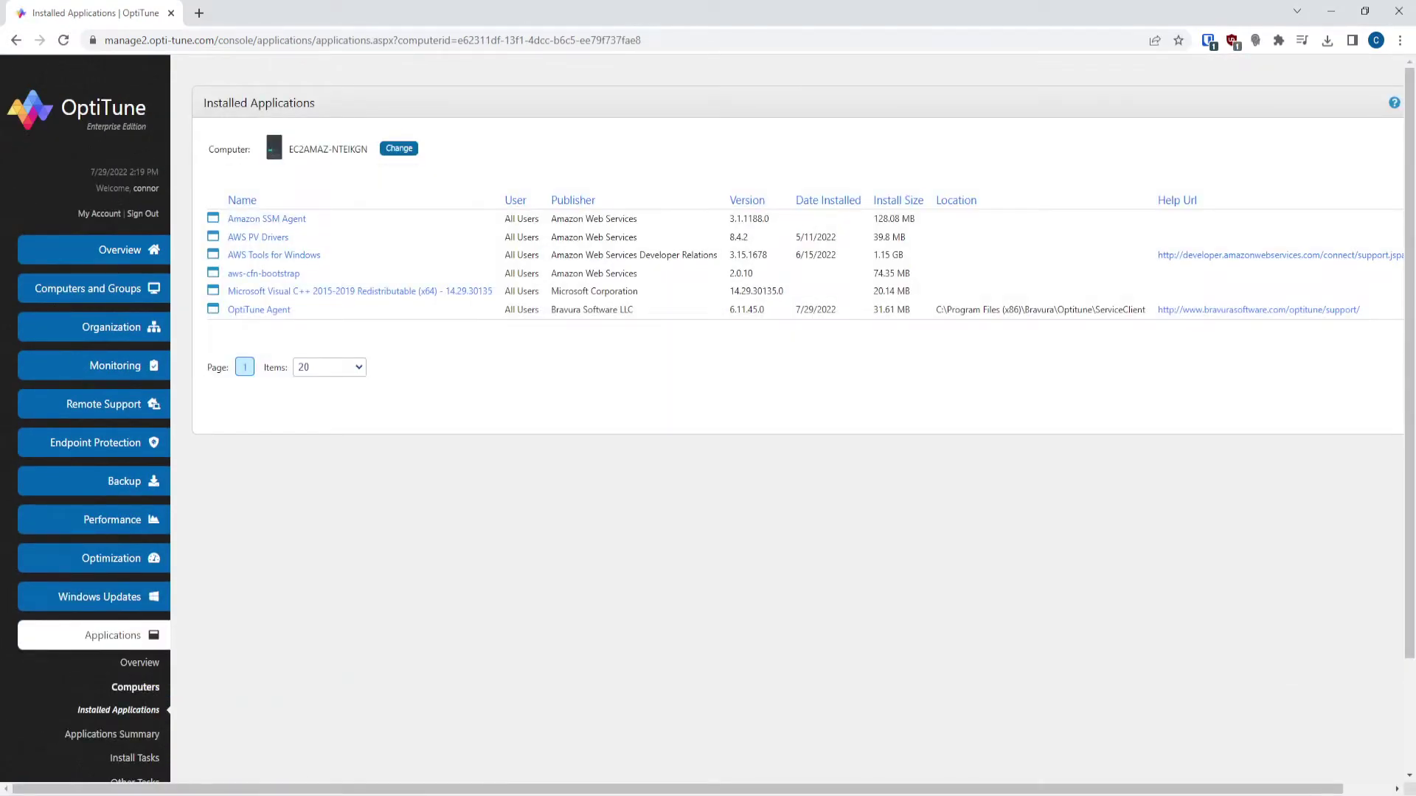
key("alt+Left")
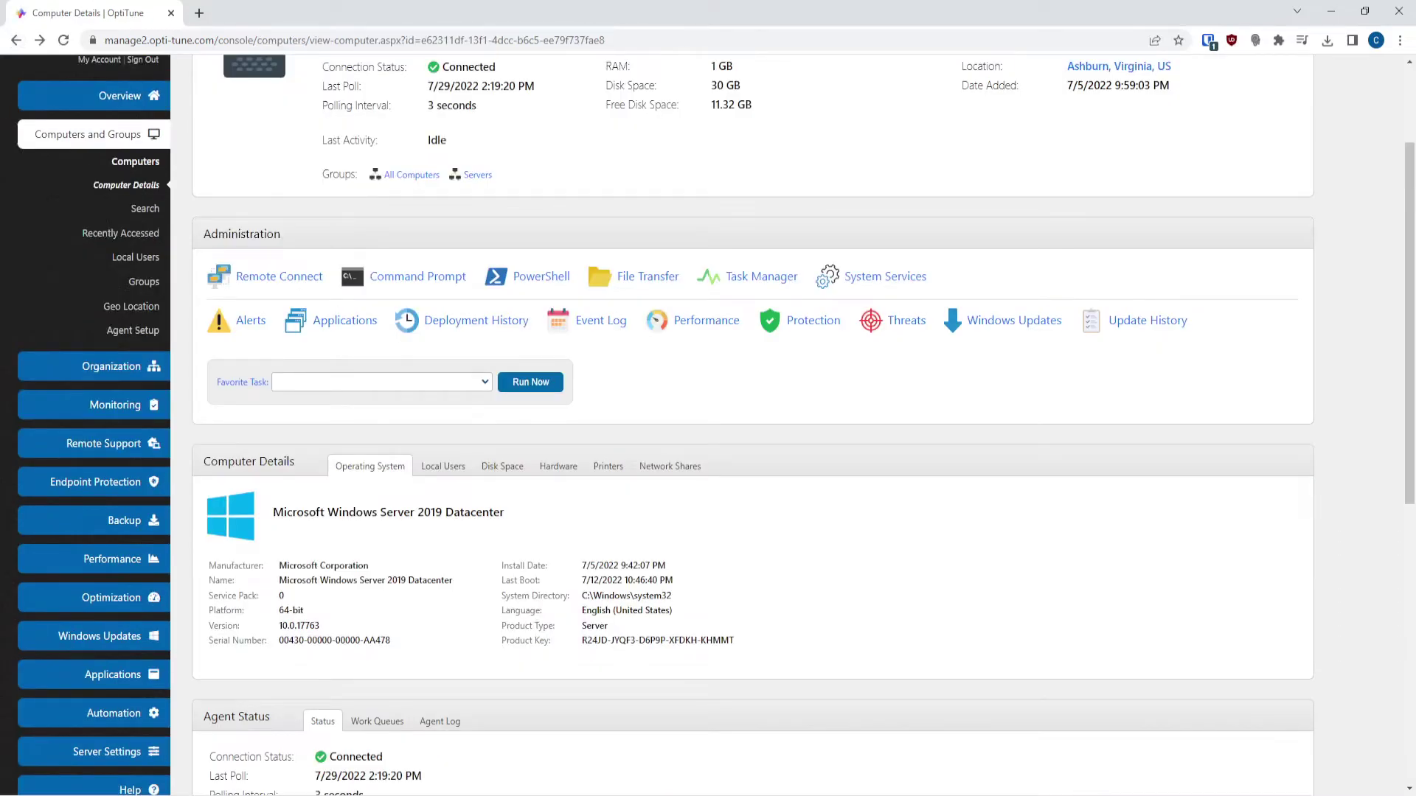
View the computer's deployment history, and open its Windows event log.
left_click(475, 320)
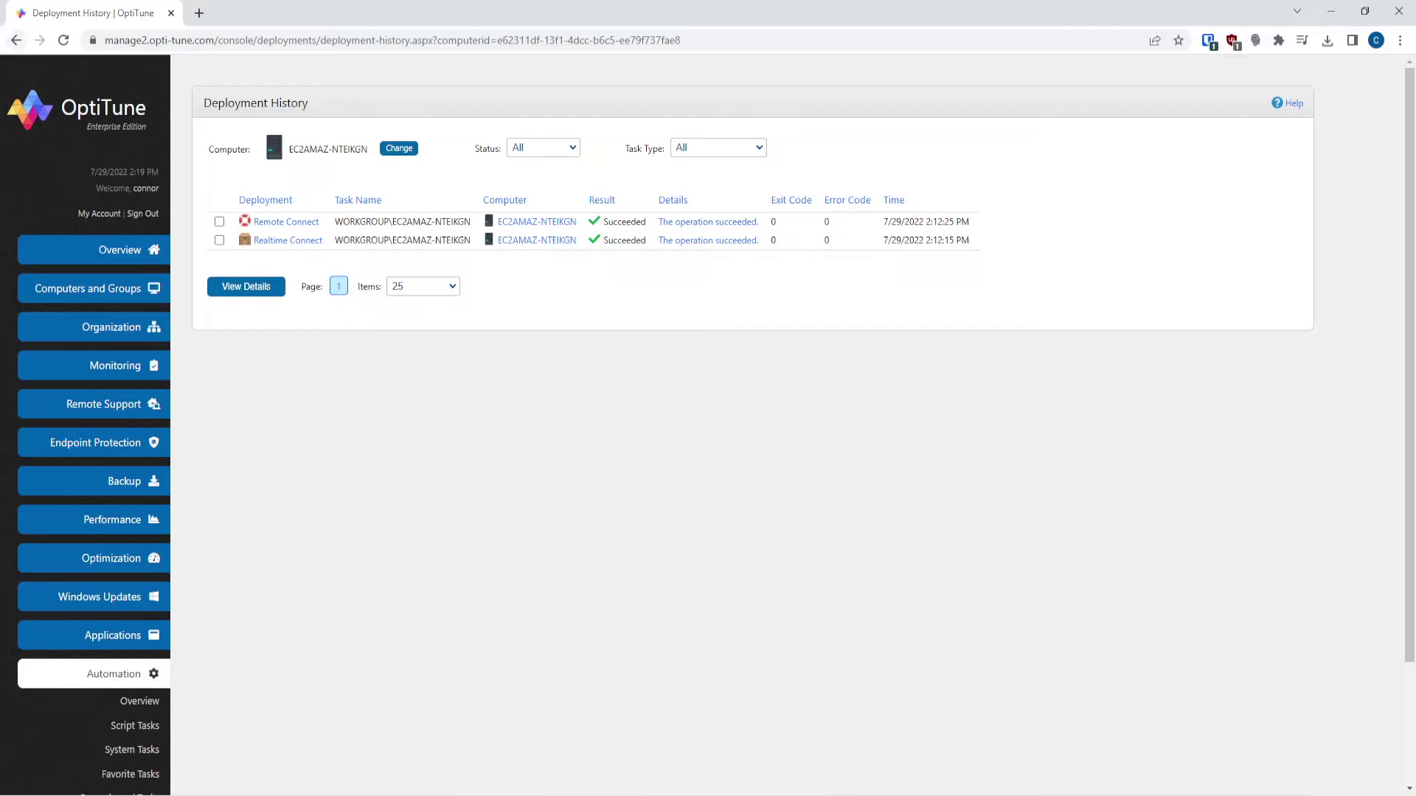
left_click(16, 40)
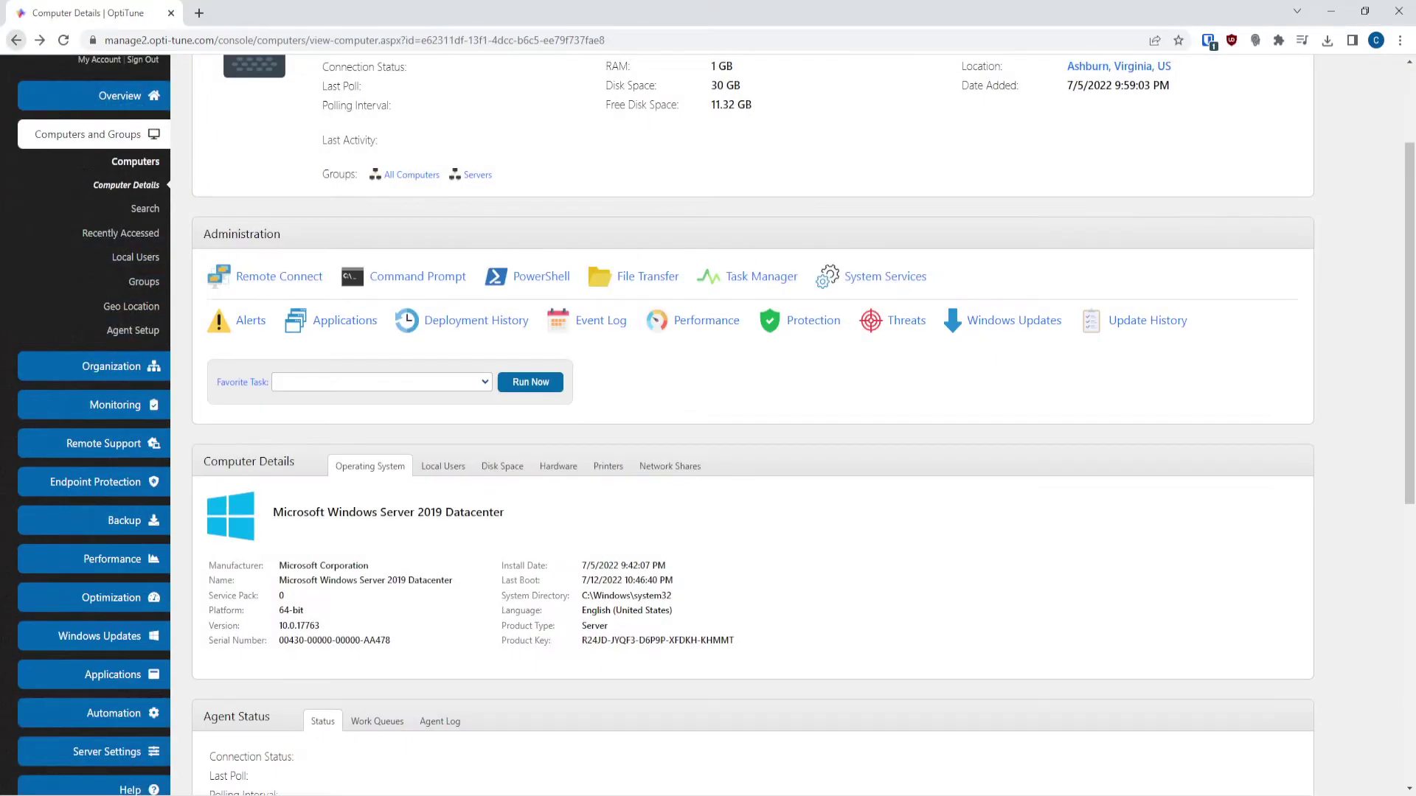
left_click(598, 322)
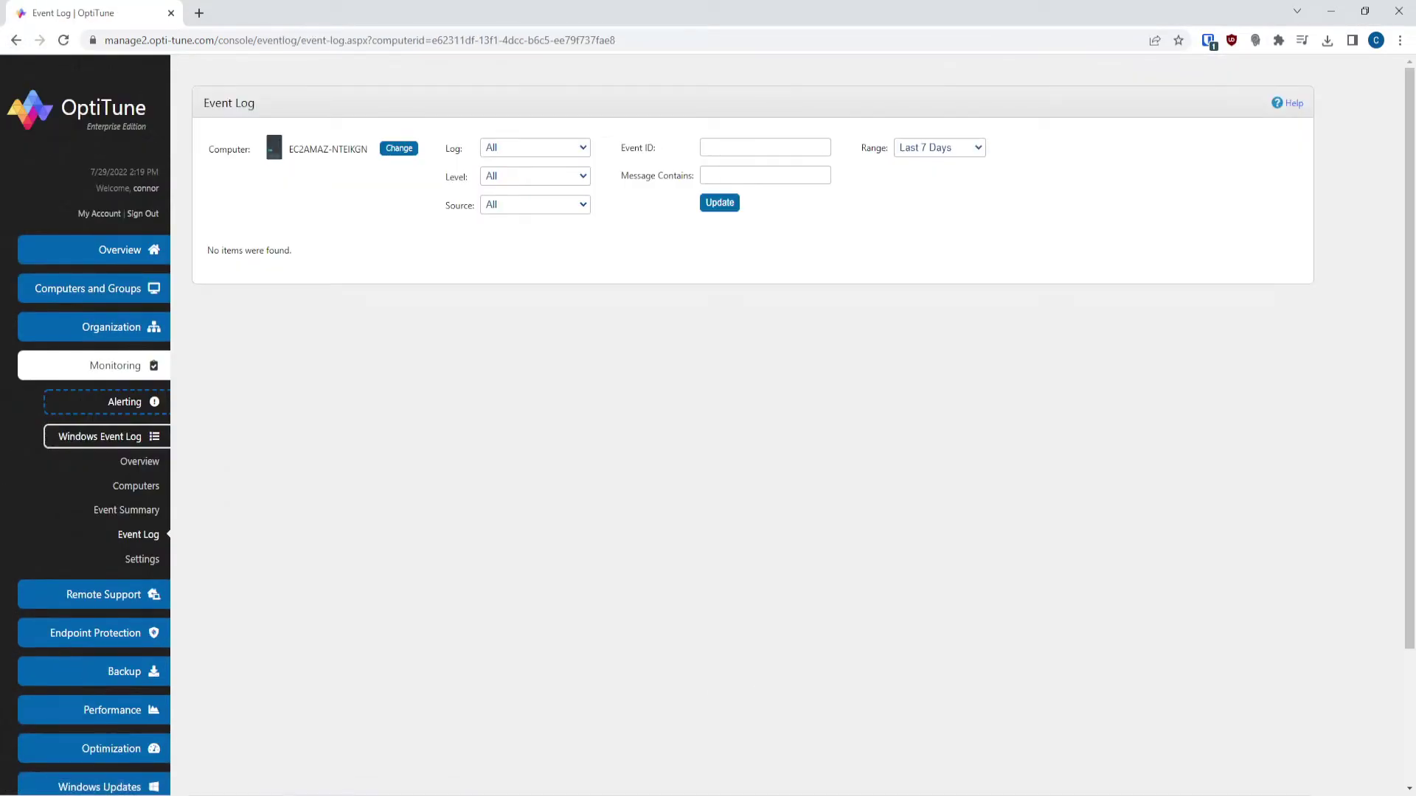
Look through the computer's processor, memory and disk performance charts for the last hour, and return to its details page.
left_click(15, 40)
left_click(706, 321)
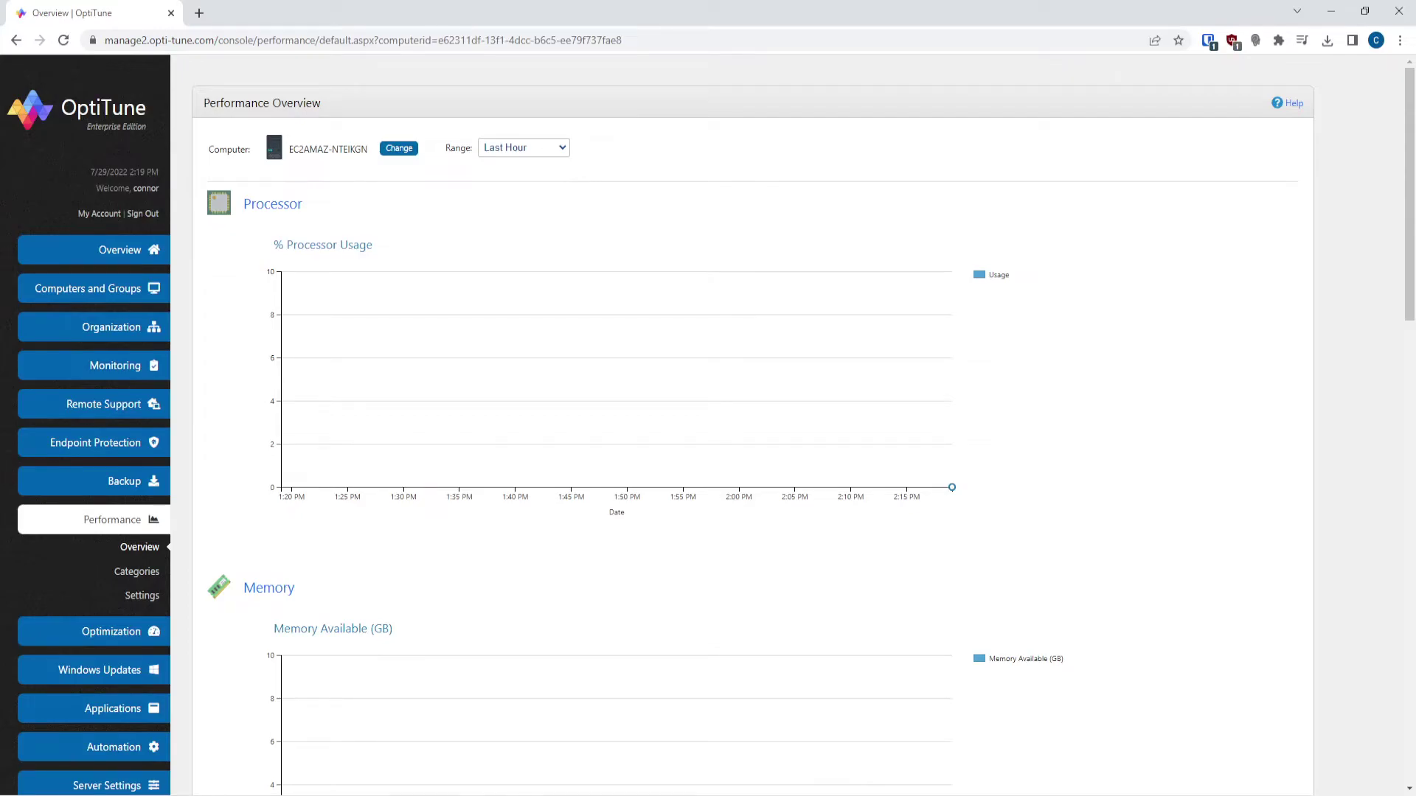
scroll(708, 424, "down", 6)
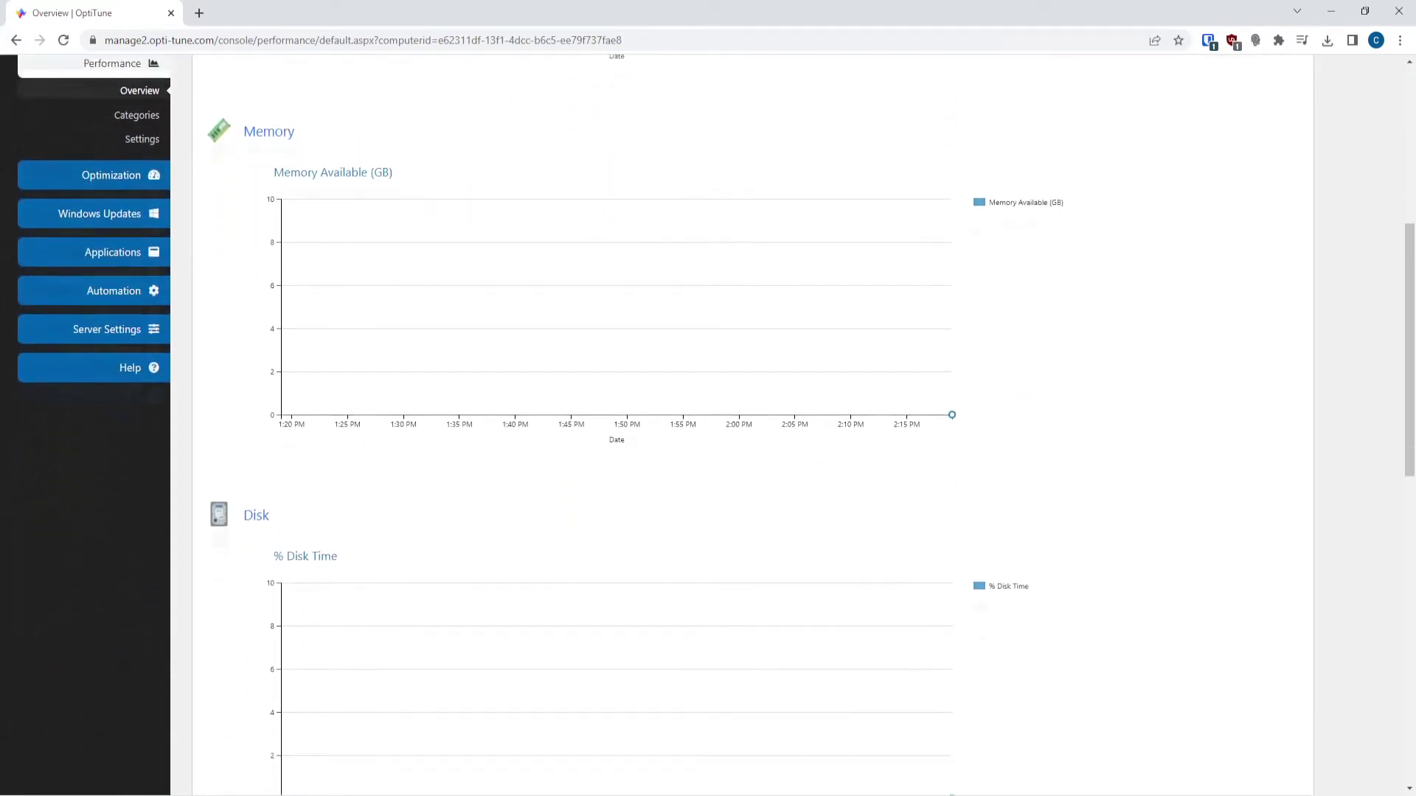
scroll(708, 424, "down", 7)
scroll(708, 424, "up", 13)
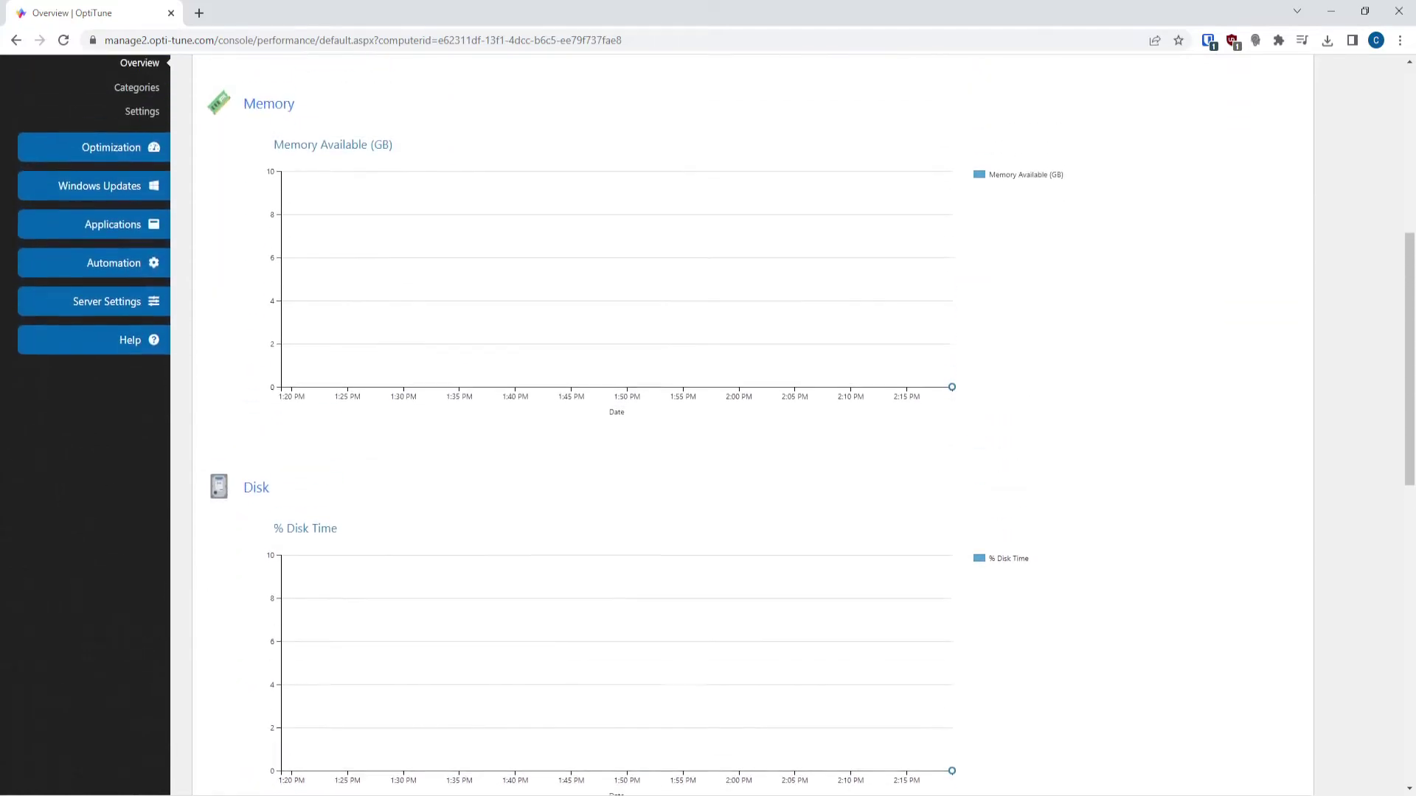
left_click(15, 40)
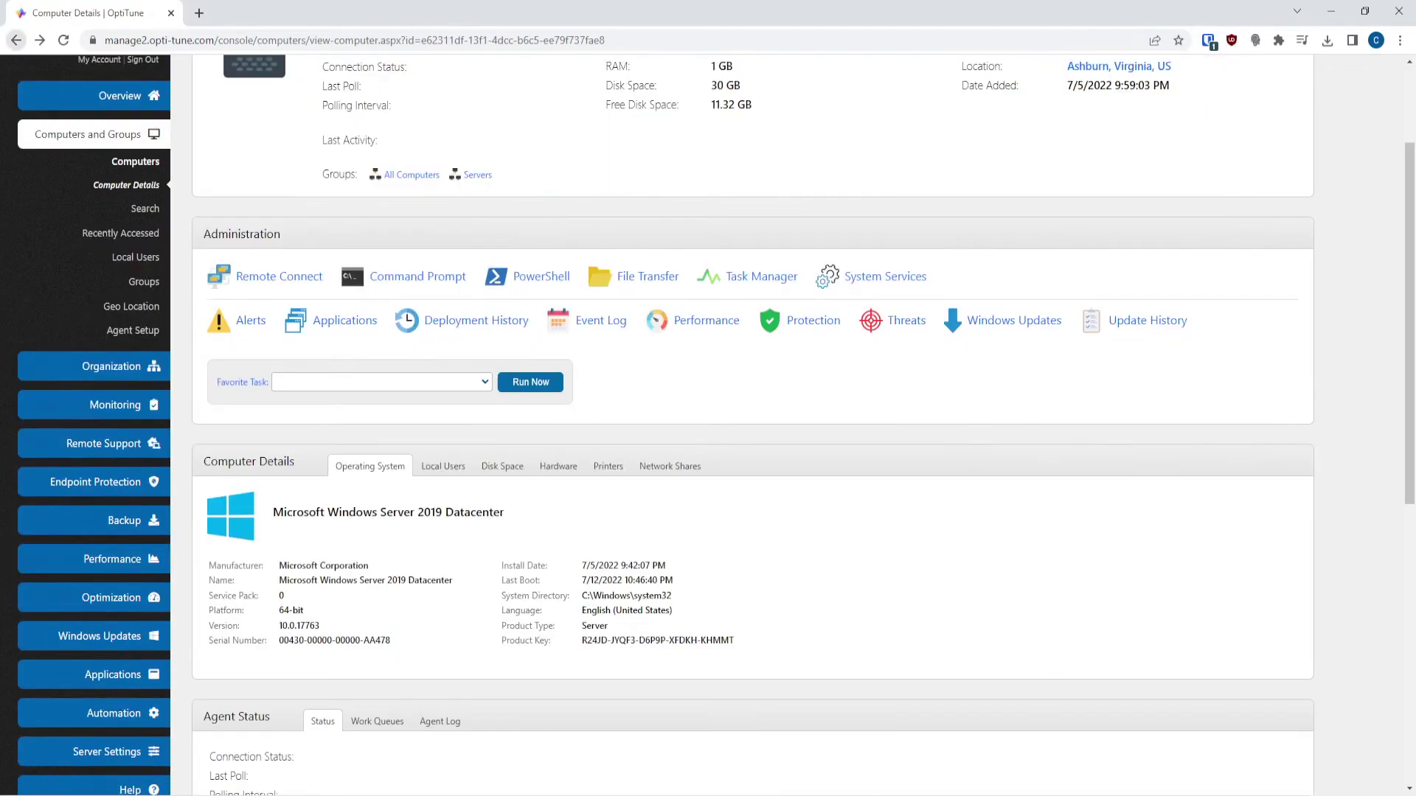
View the computer's endpoint protection overview and details and its list of threats, returning to its details page after each.
left_click(814, 320)
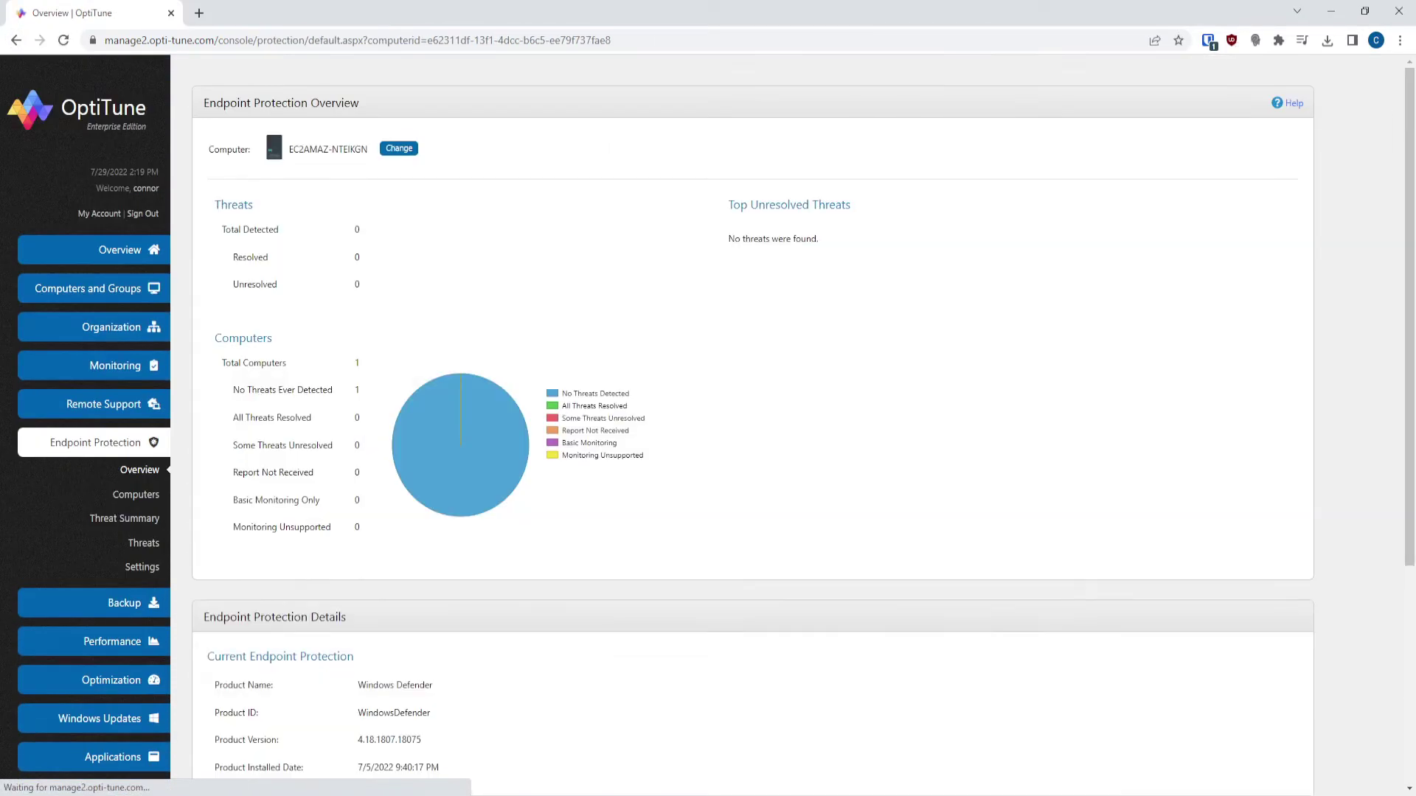
scroll(707, 424, "down", 1)
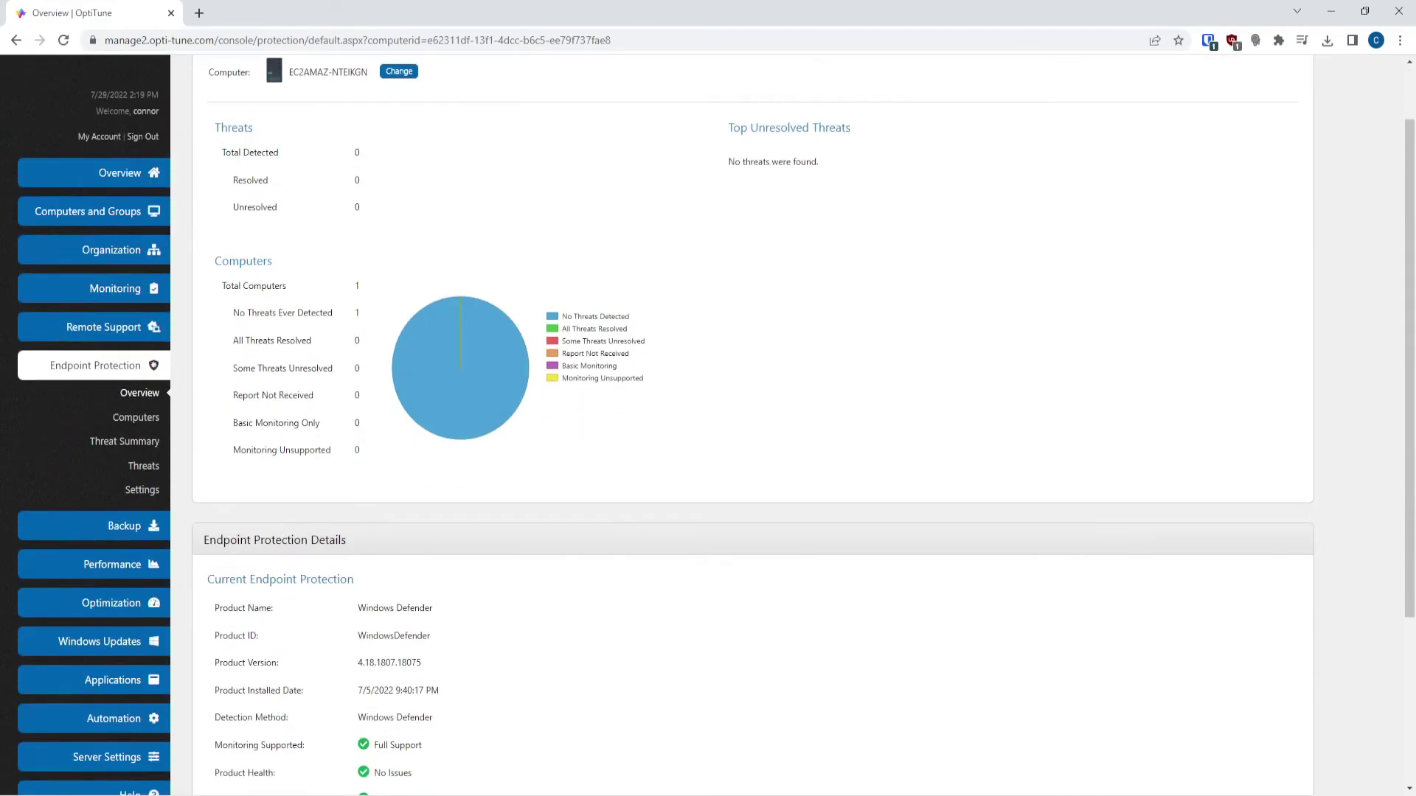
scroll(707, 424, "down", 2)
left_click(15, 40)
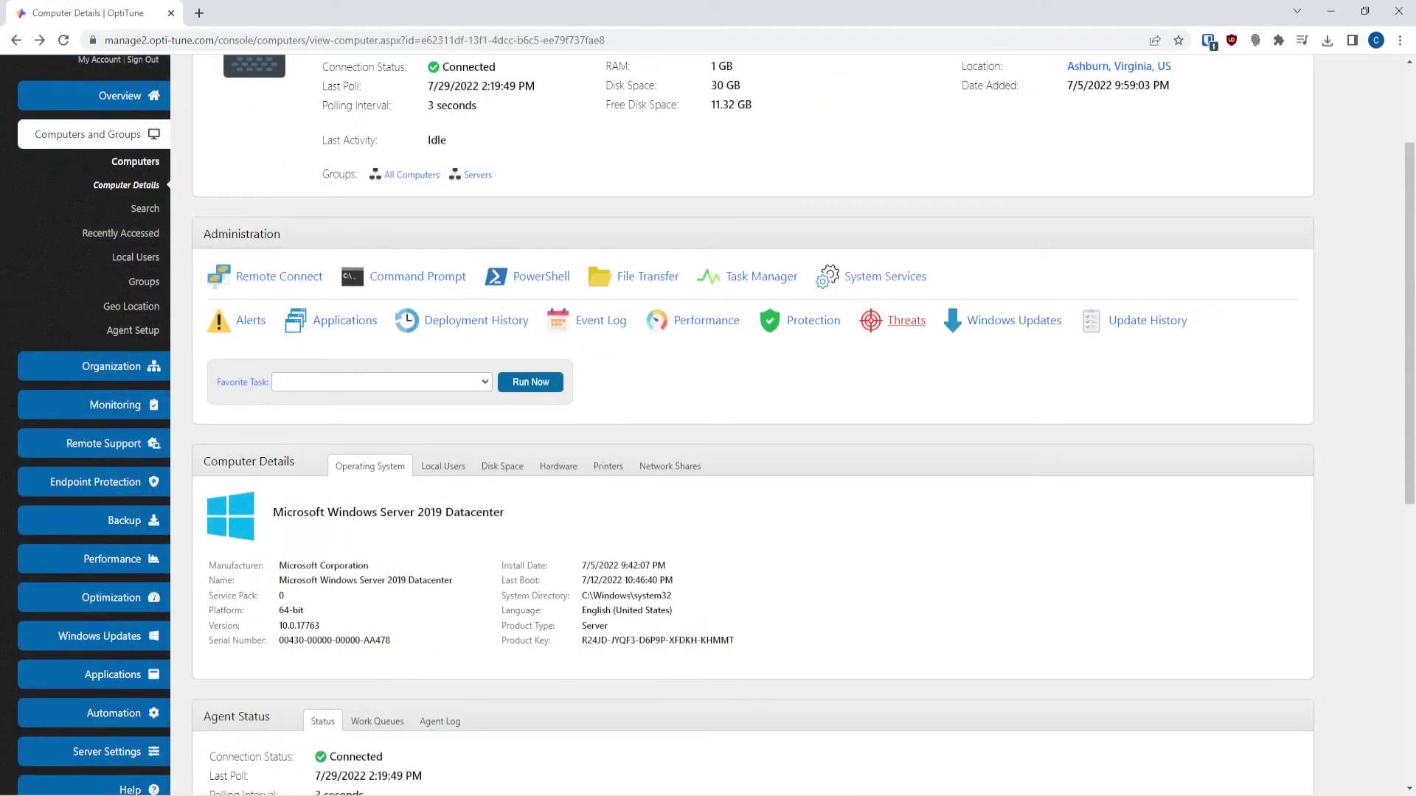
left_click(906, 320)
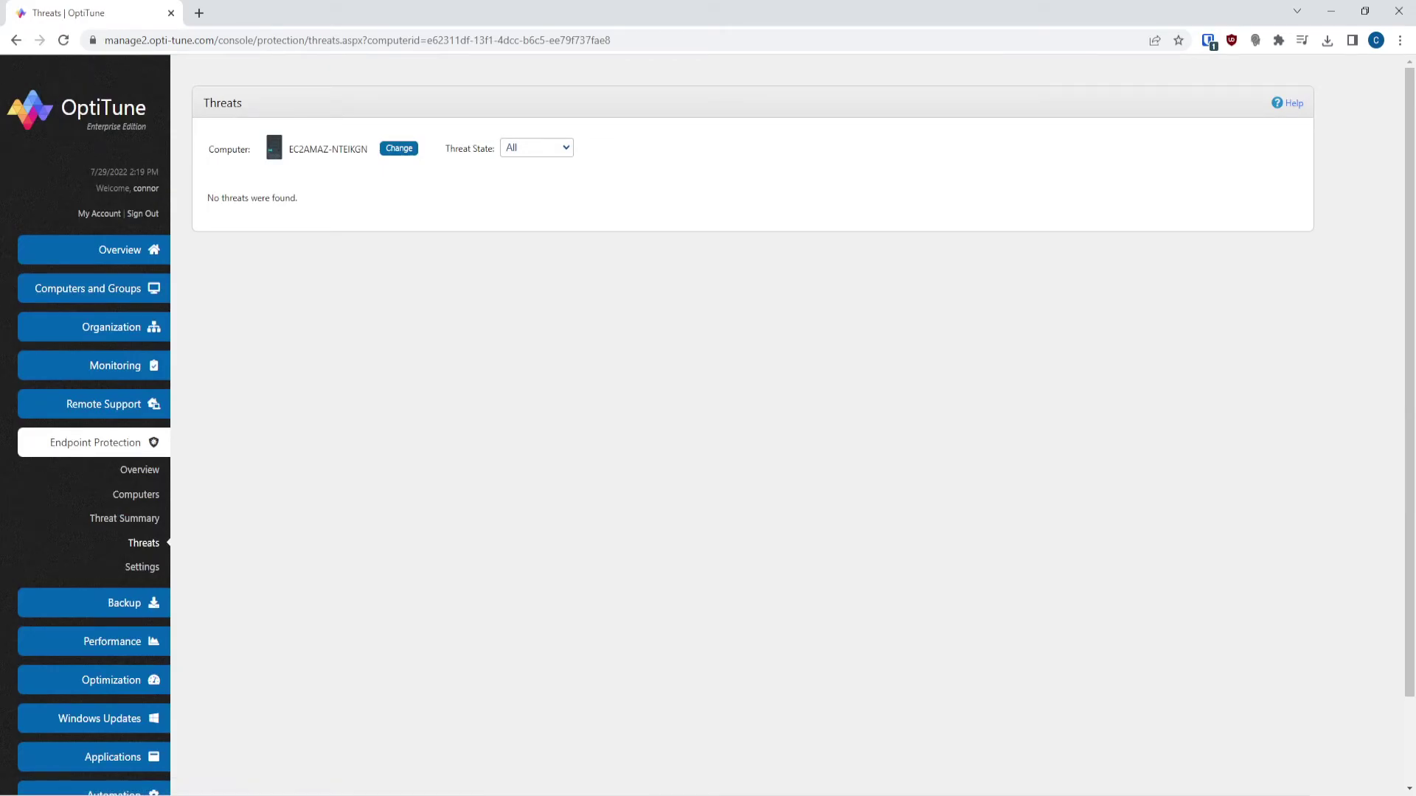
key("alt+Left")
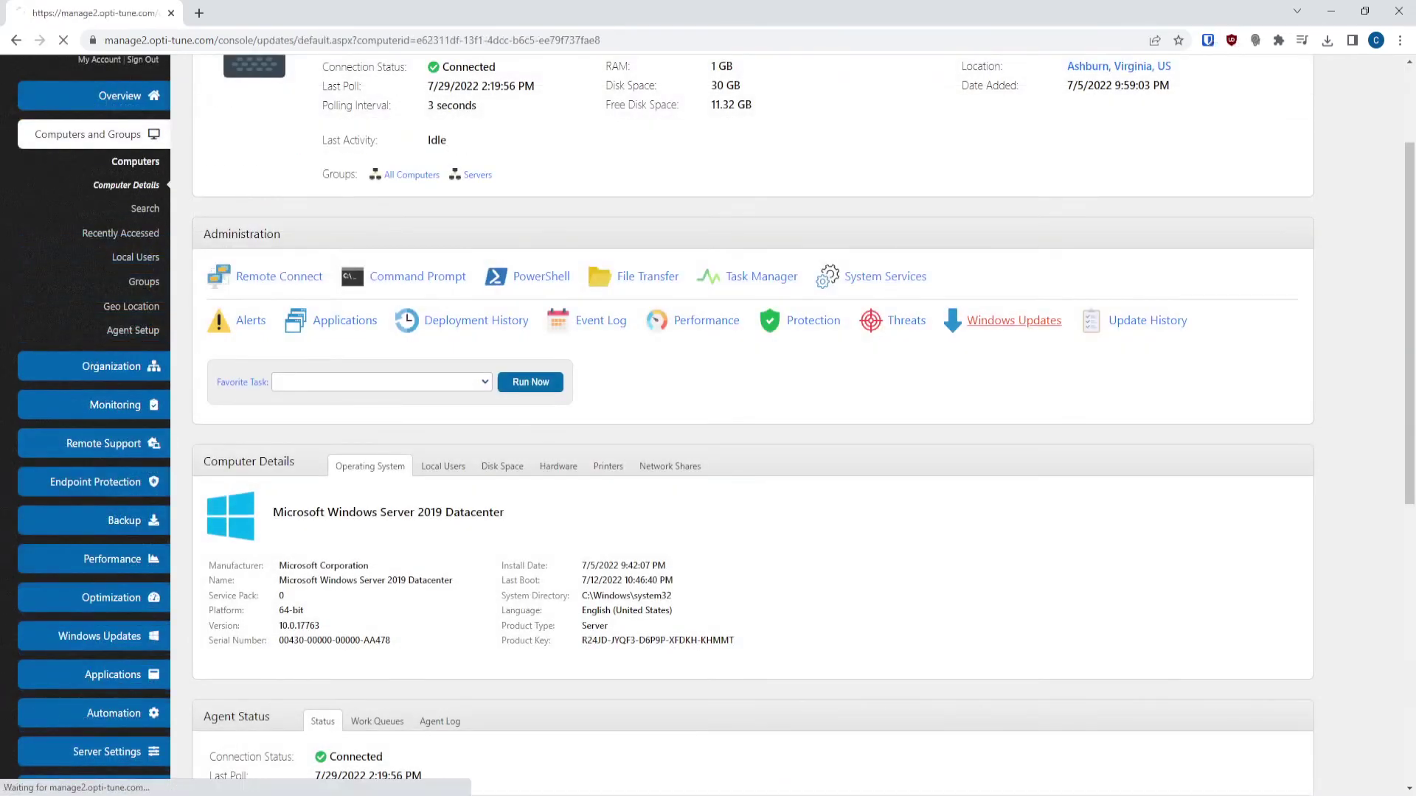
View the computer's Windows Updates overview and its update history, and expand the Computers and Groups section.
left_click(1043, 317)
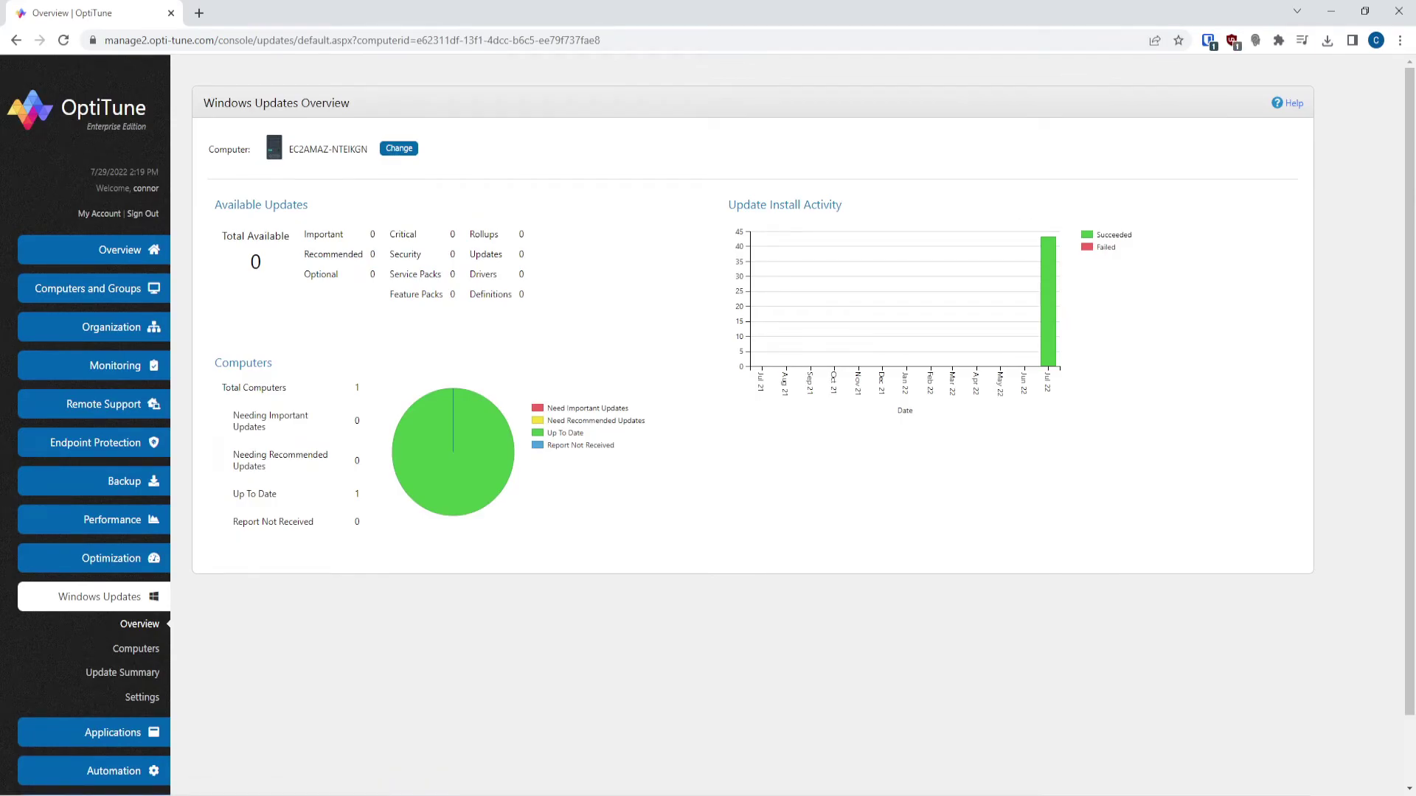
key("alt+Left")
left_click(1324, 317)
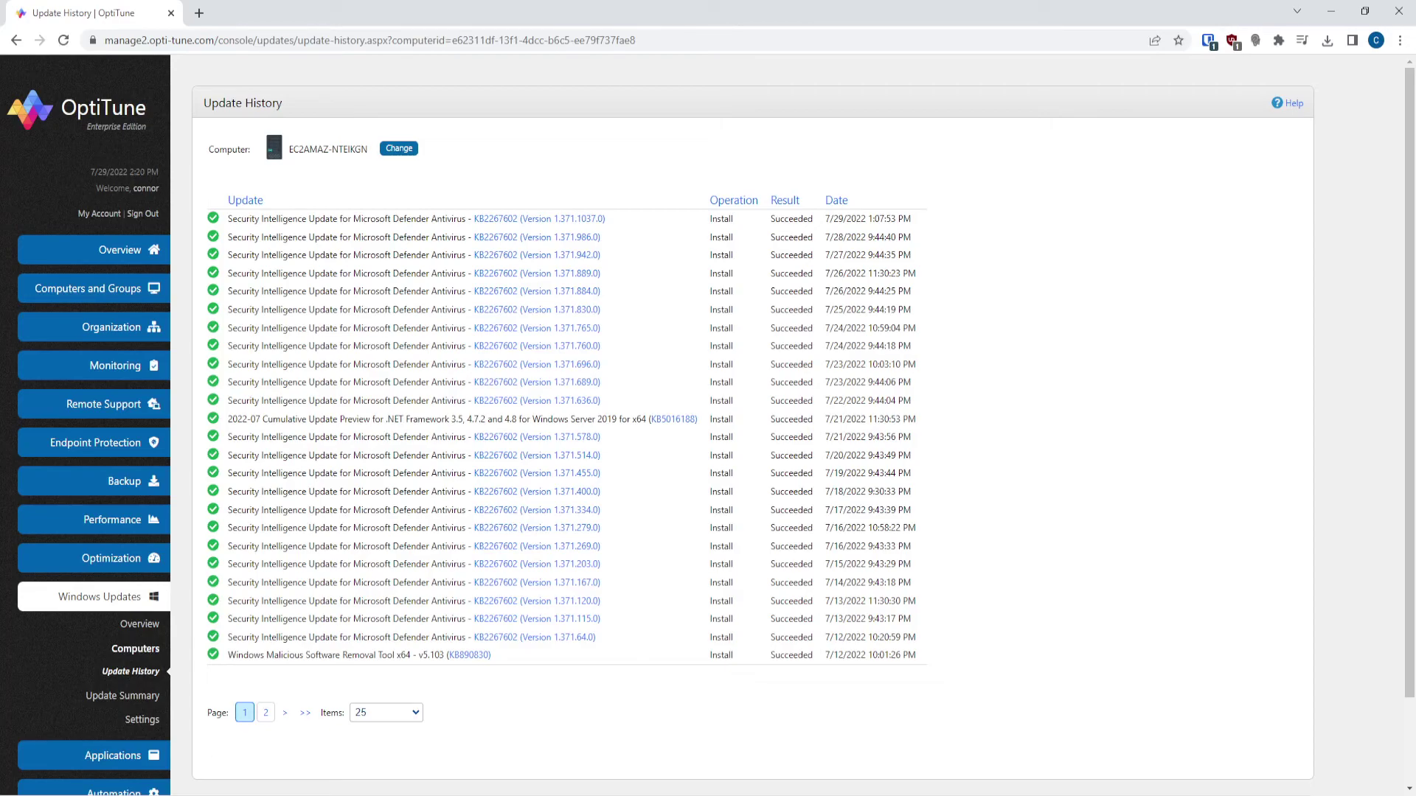
left_click(88, 288)
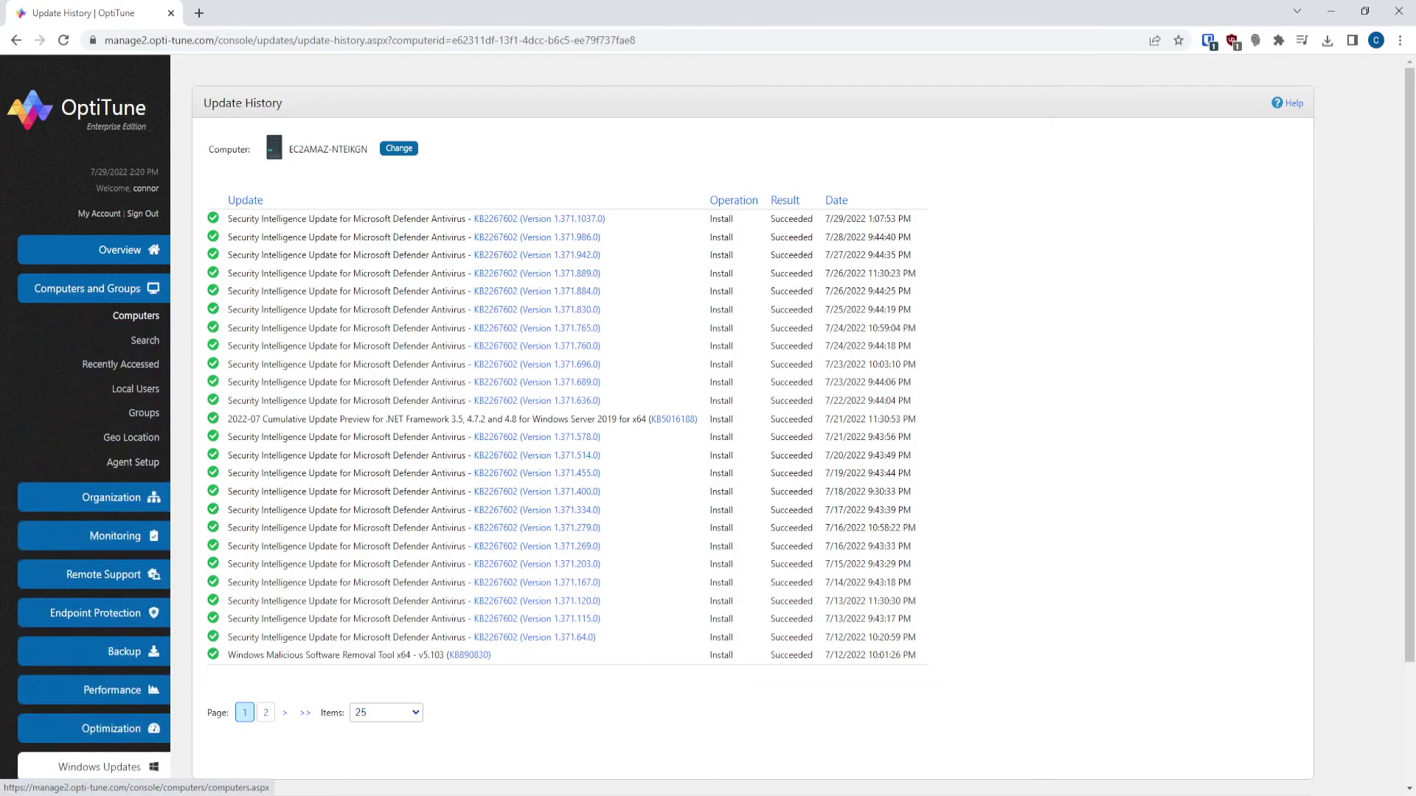